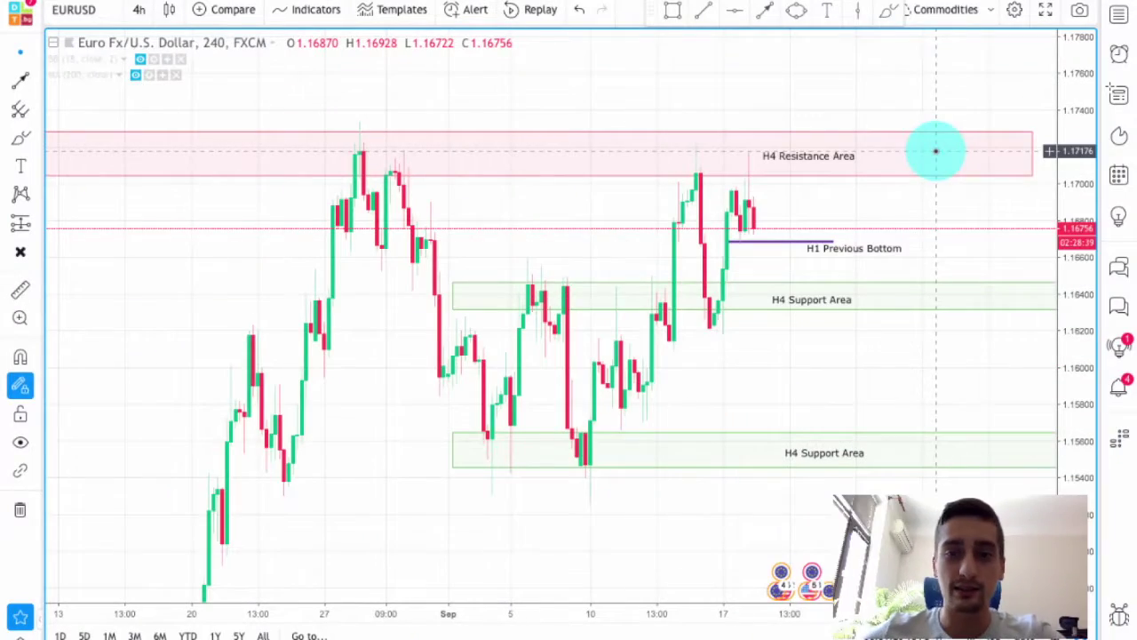
Step: Circle the peak candles touching the H4 Resistance Area in blue with the Brush
scroll(886, 231, up, 2)
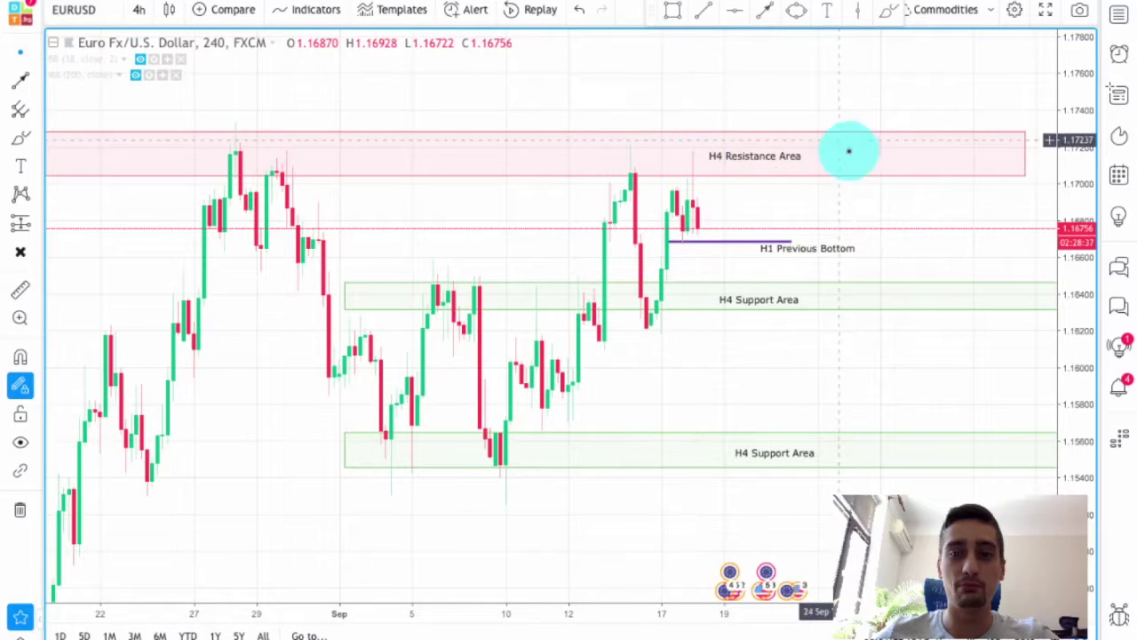
drag(847, 204, 871, 211)
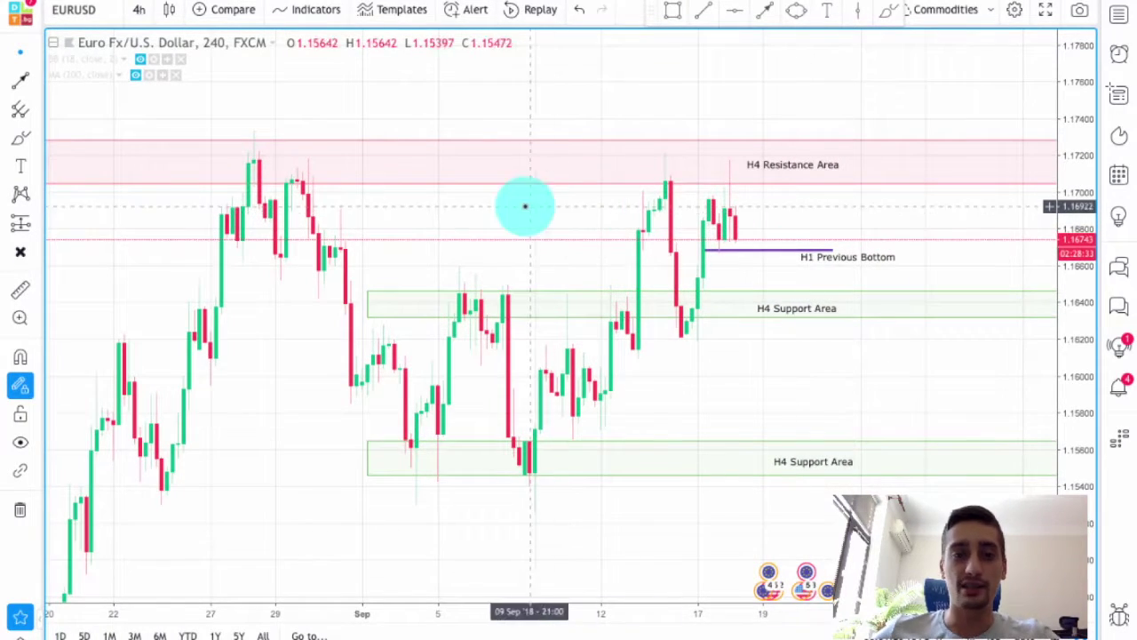
drag(524, 204, 548, 211)
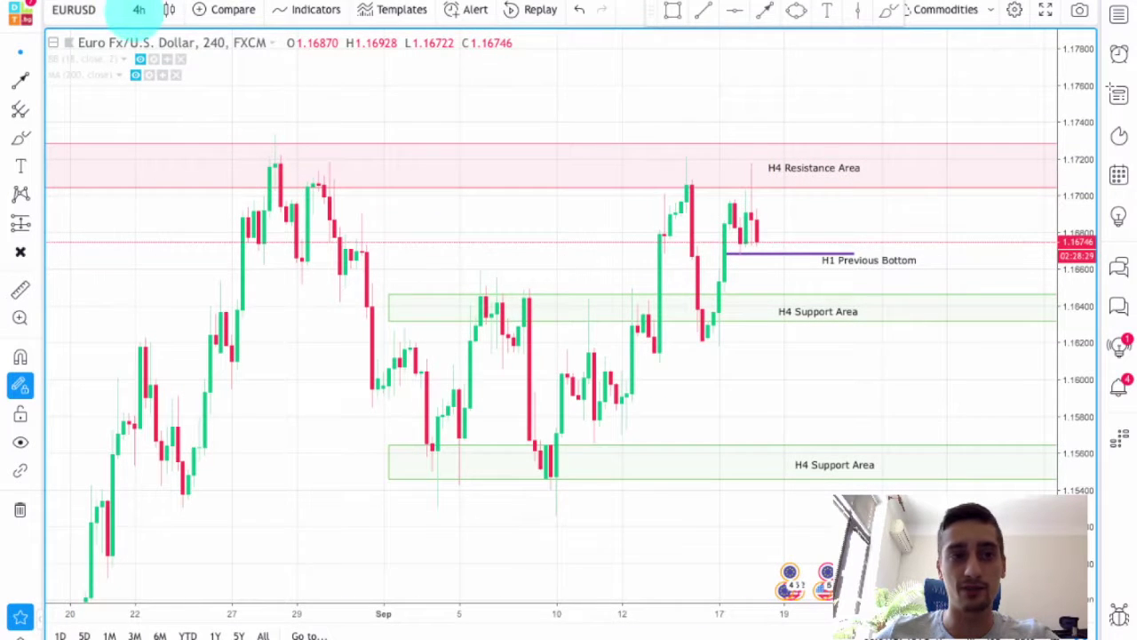
drag(673, 92, 726, 97)
click(889, 13)
mouse_move(329, 152)
mouse_down()
mouse_move(371, 145)
mouse_move(376, 172)
mouse_move(413, 193)
mouse_move(417, 167)
mouse_up()
drag(766, 168, 740, 200)
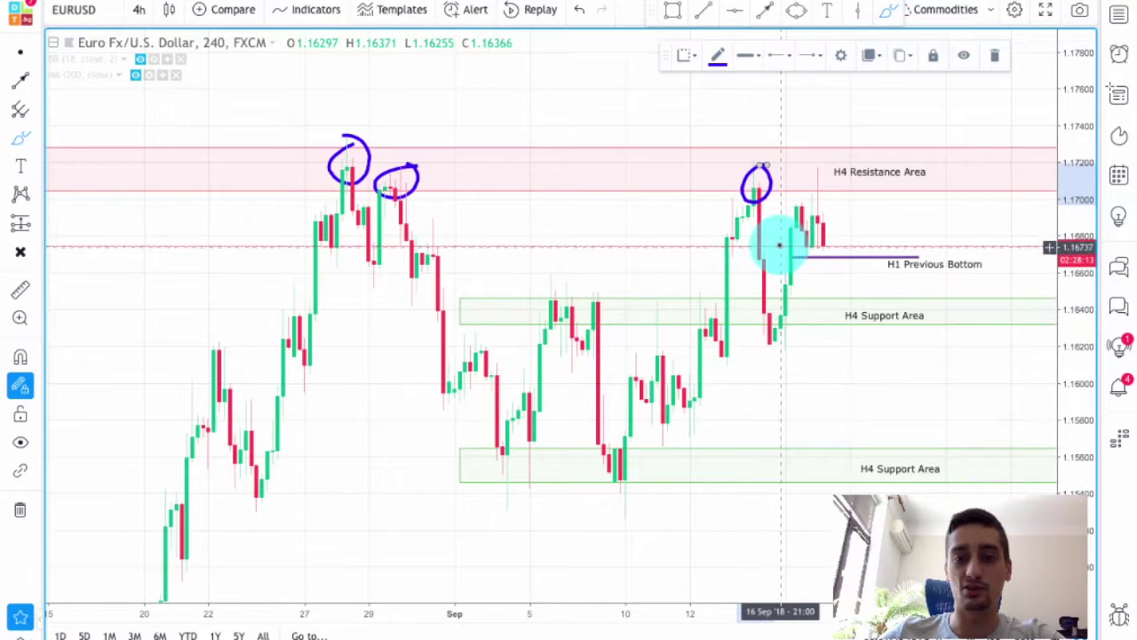
Step: Circle the candle low just below the upper H4 Support Area in blue
scroll(775, 242, up, 3)
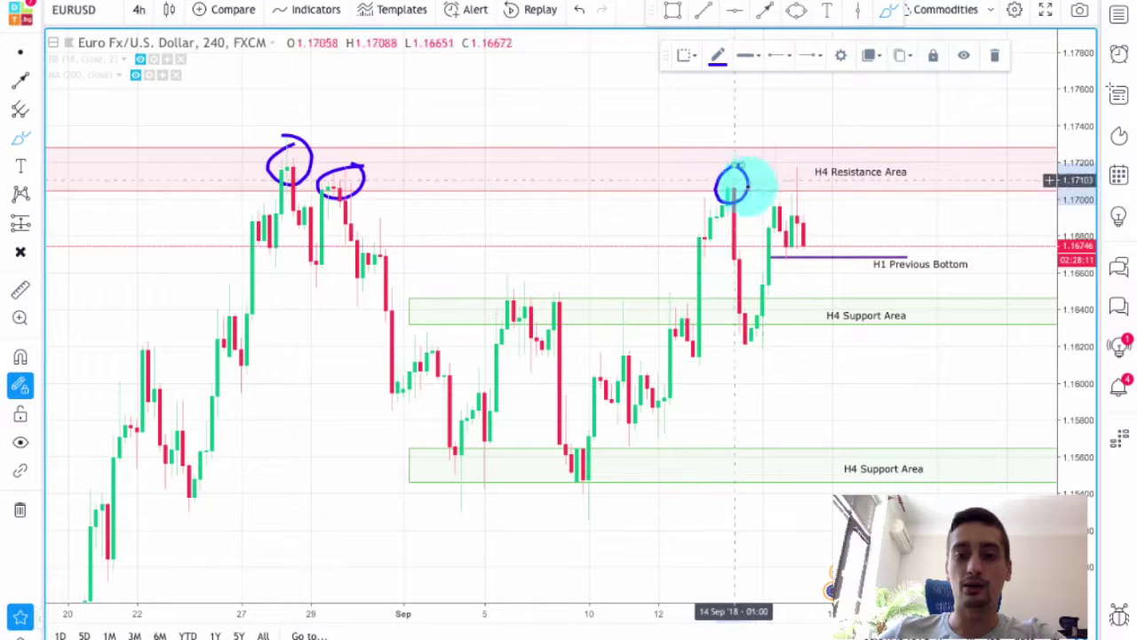
scroll(780, 191, down, 1)
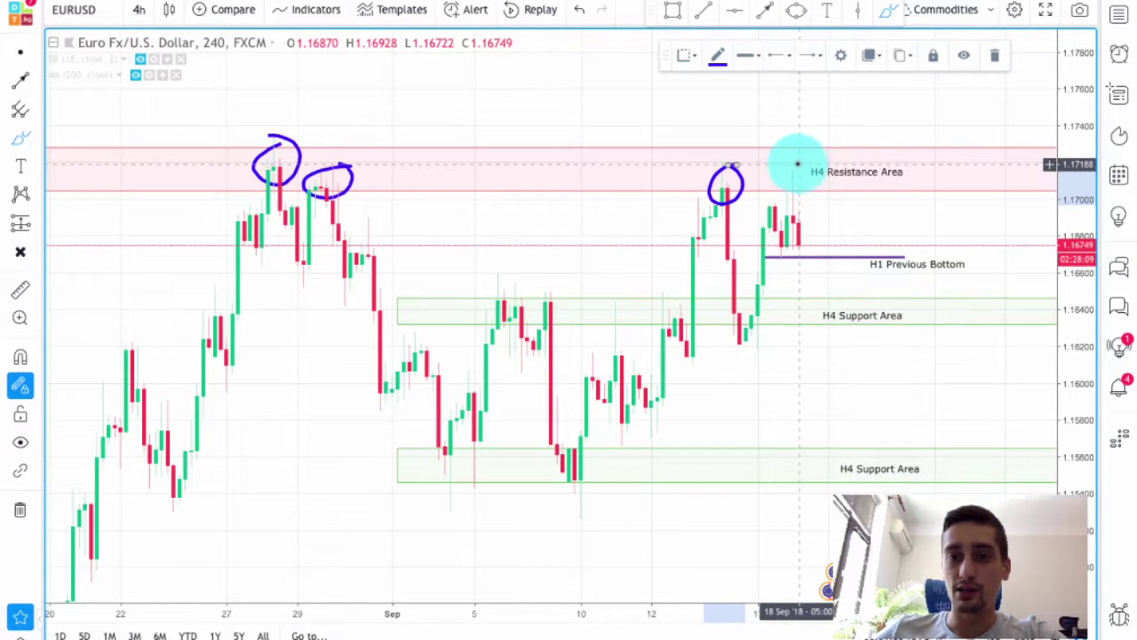
scroll(798, 161, down, 1)
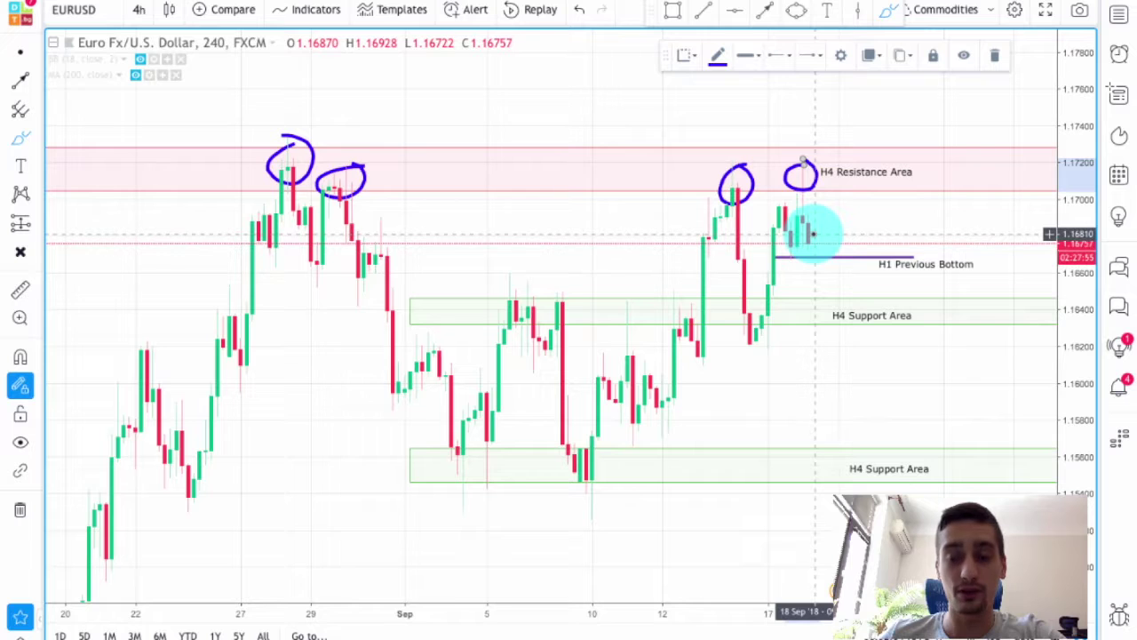
scroll(814, 234, up, 3)
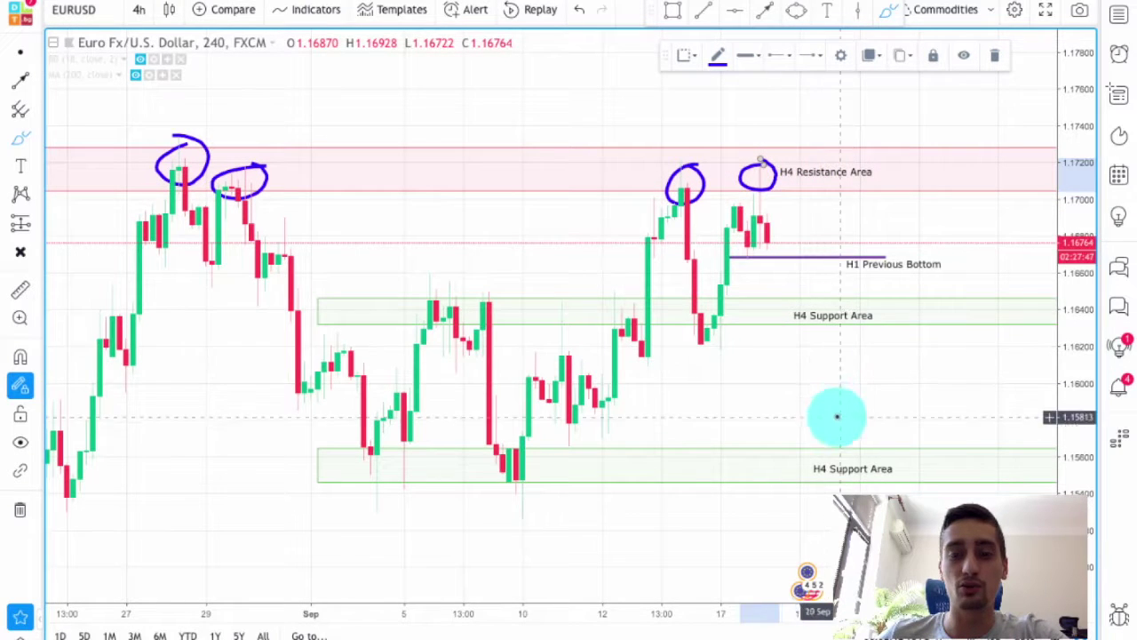
scroll(712, 226, down, 1)
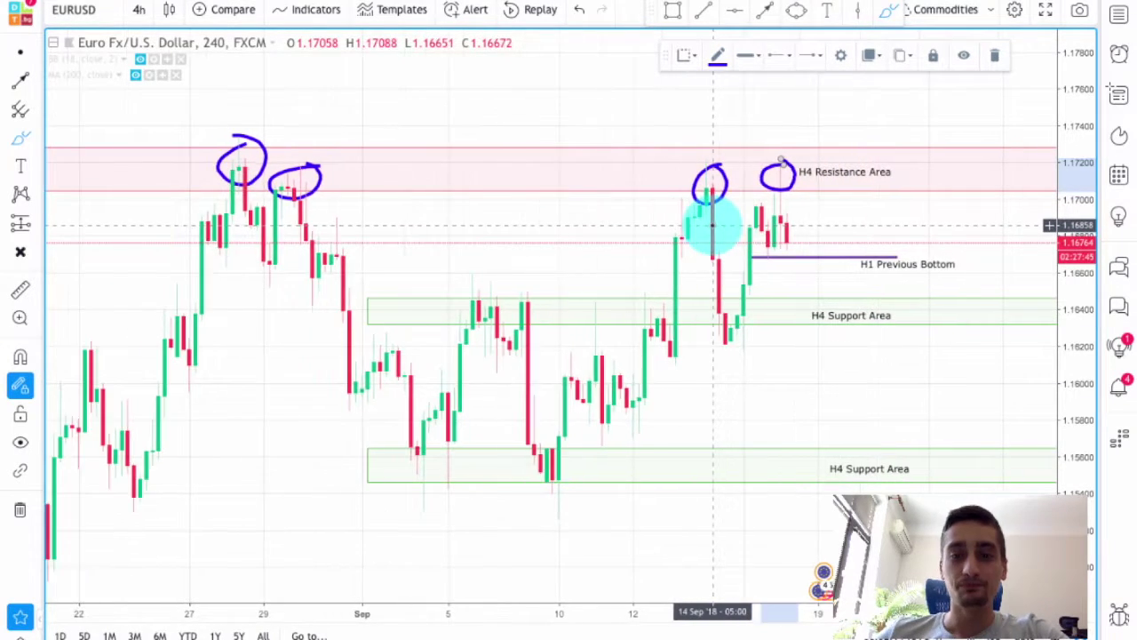
scroll(774, 238, up, 1)
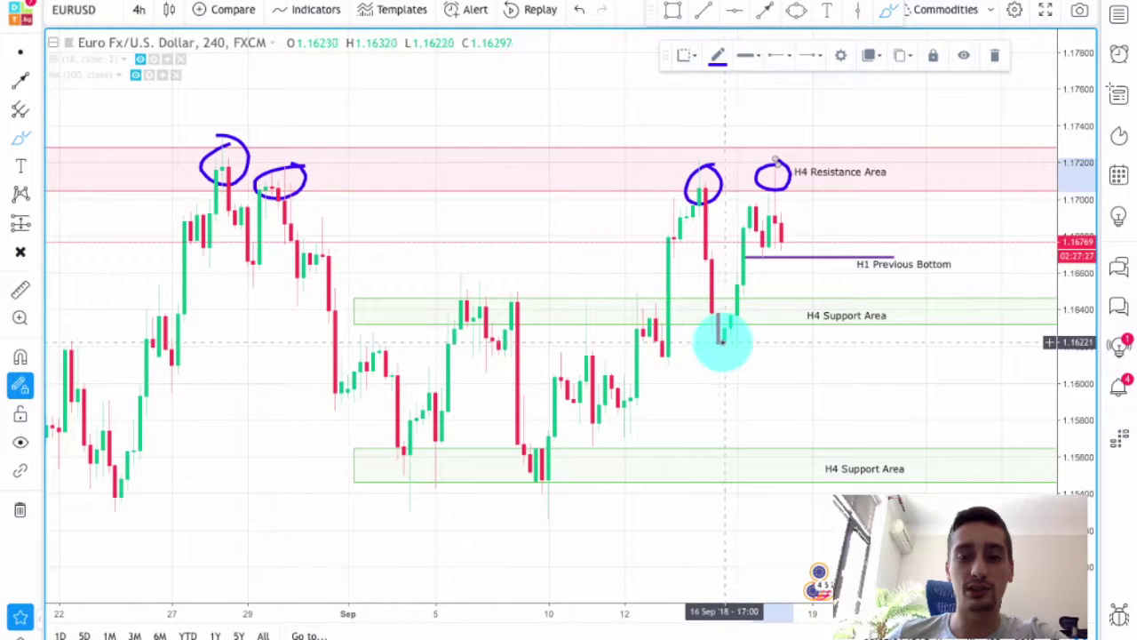
drag(713, 335, 725, 346)
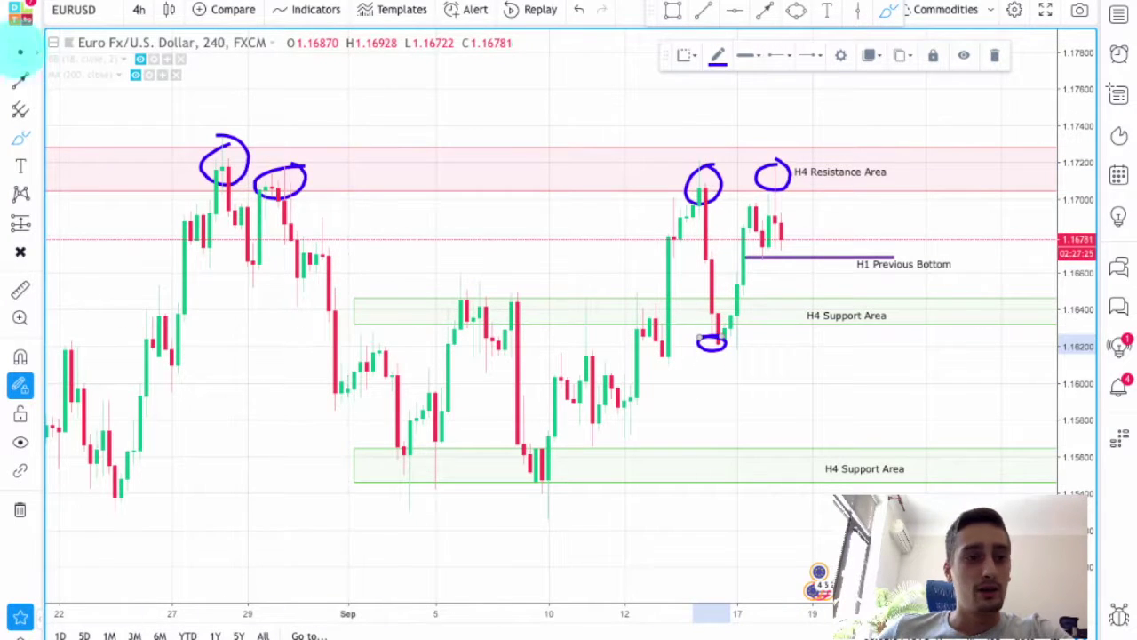
drag(528, 208, 391, 222)
drag(613, 249, 635, 272)
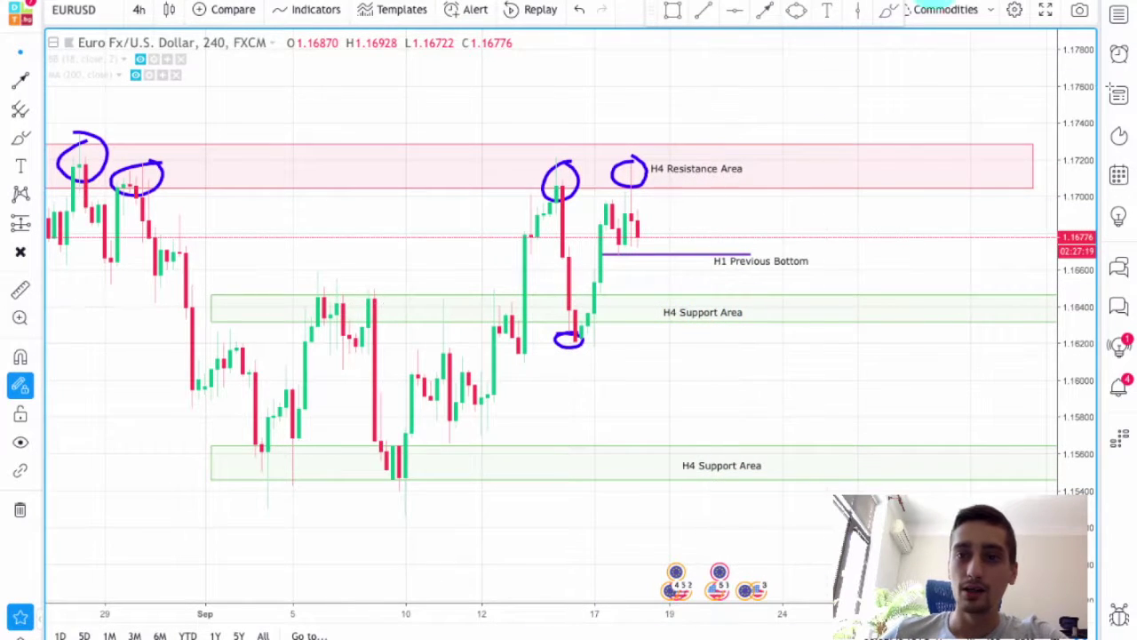
Step: Switch the Brush to orange and circle the candles reacting at the upper H4 Support Area
click(889, 11)
click(718, 56)
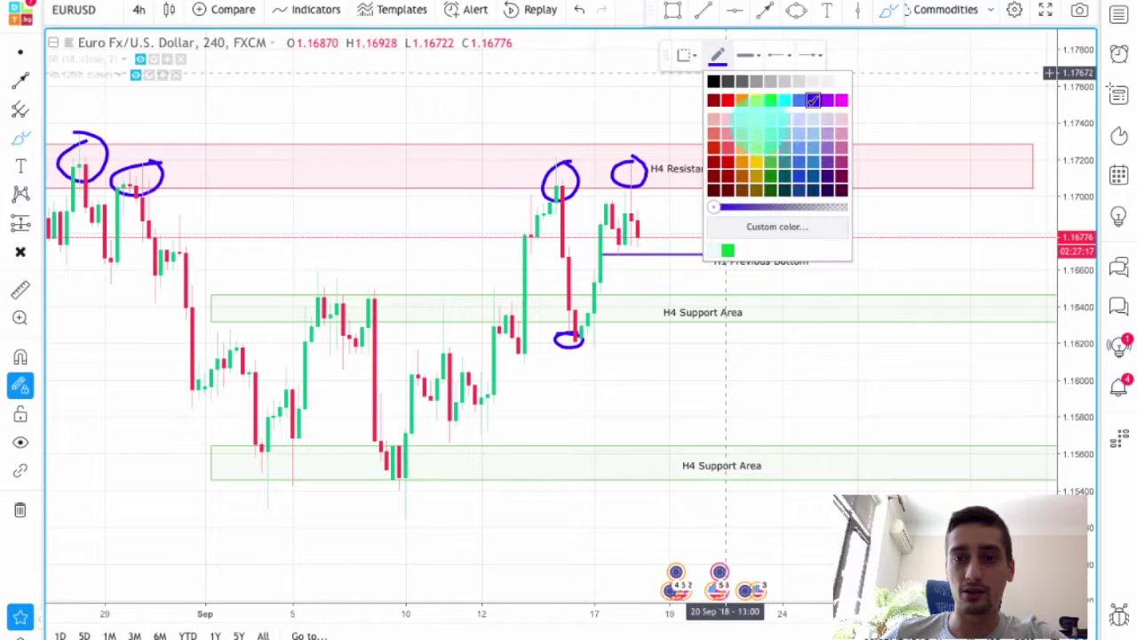
click(737, 100)
mouse_move(336, 292)
mouse_down()
mouse_move(297, 305)
mouse_move(370, 326)
mouse_up()
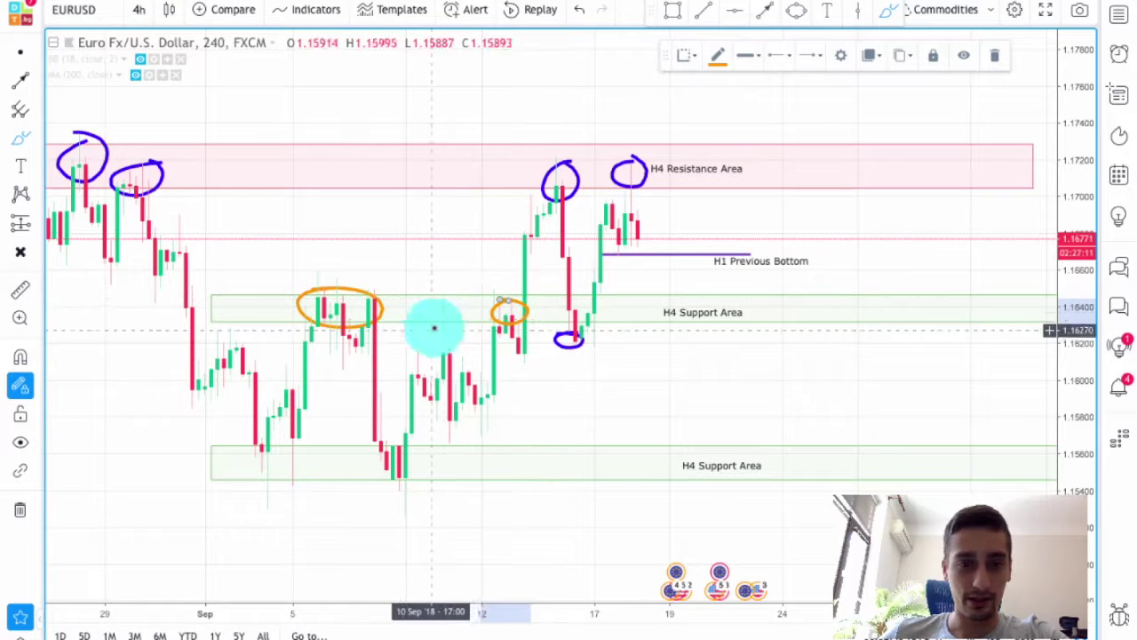
drag(453, 305, 447, 303)
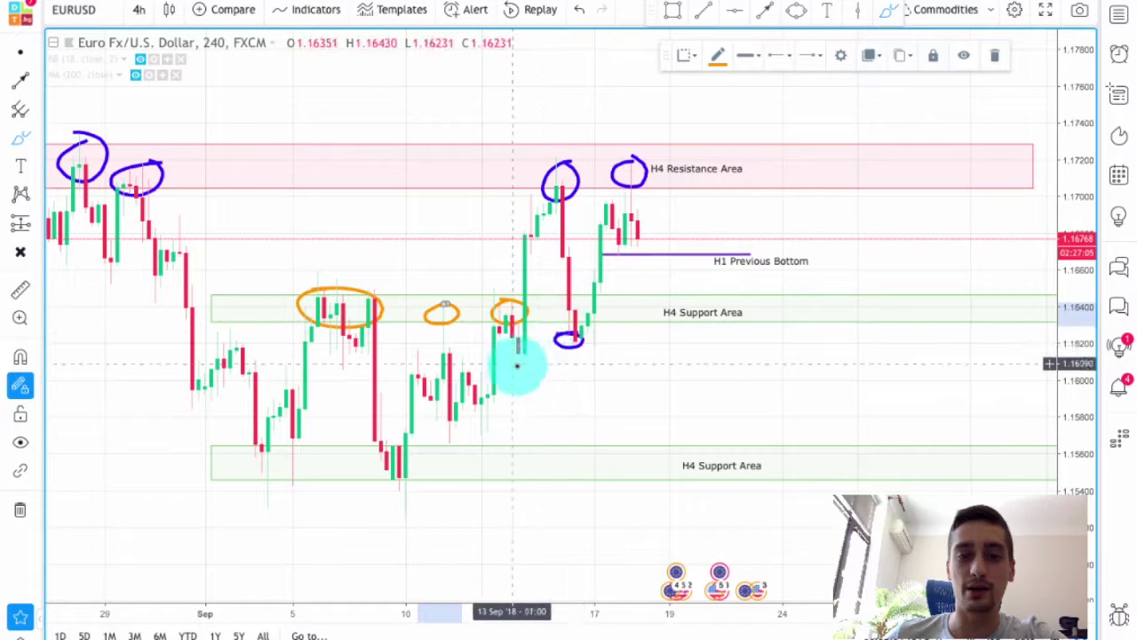
drag(557, 322, 590, 349)
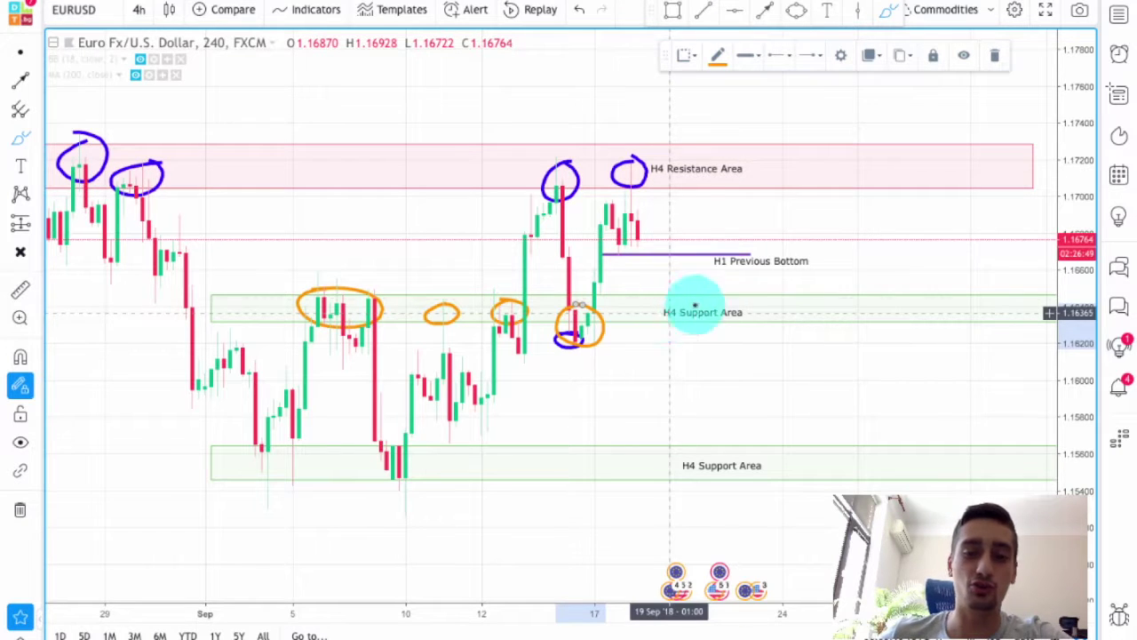
scroll(737, 322, up, 1)
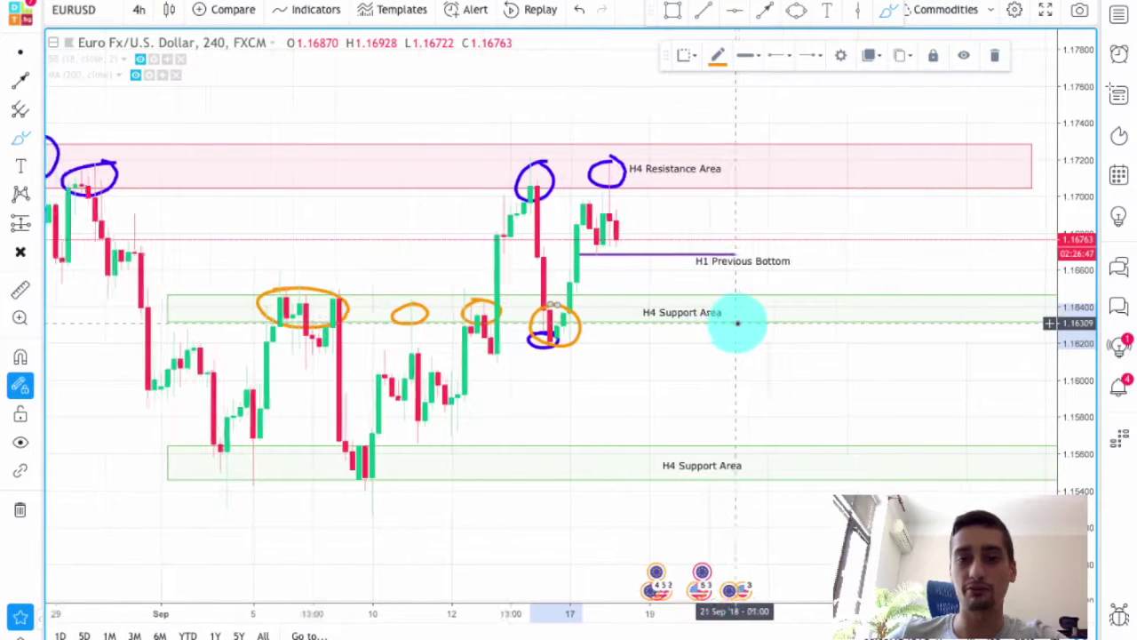
scroll(738, 322, up, 1)
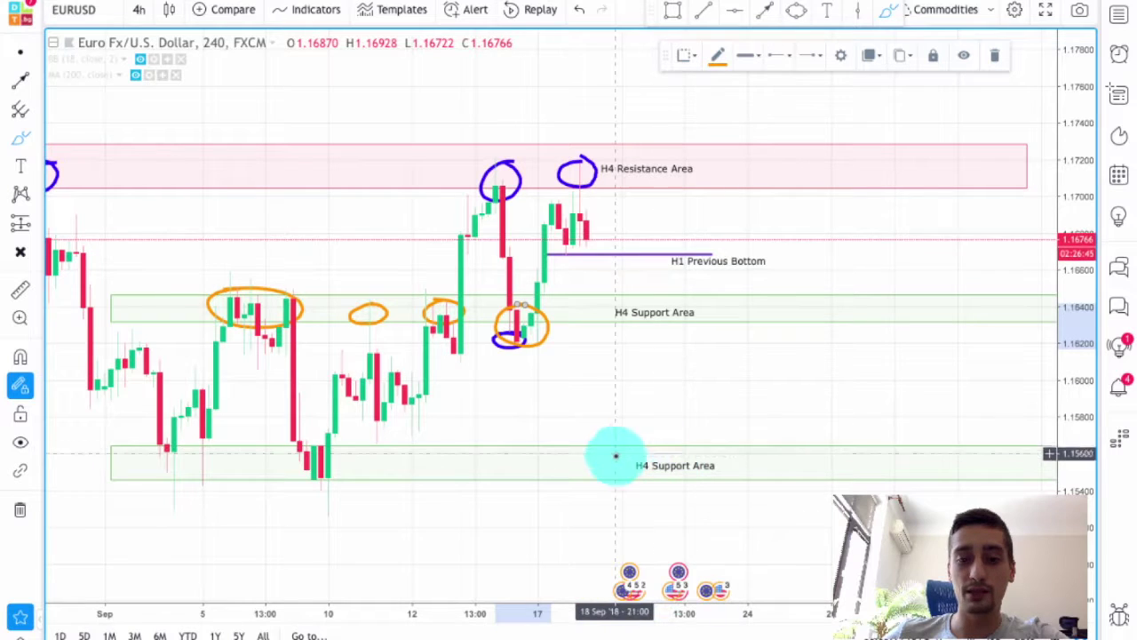
scroll(736, 402, down, 1)
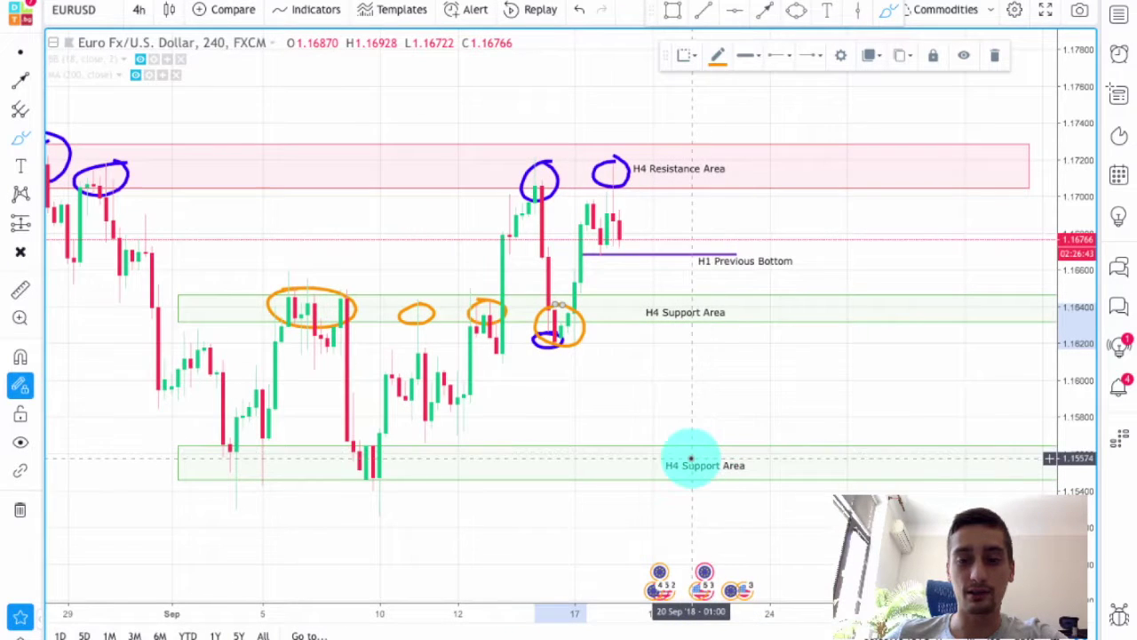
Step: Circle the lower H4 Support Area lows in orange and trace a rising path to the resistance peak
mouse_move(381, 445)
mouse_down()
mouse_move(348, 450)
mouse_move(380, 450)
mouse_up()
mouse_move(289, 447)
mouse_down()
mouse_move(249, 462)
mouse_move(267, 436)
mouse_move(234, 447)
mouse_move(236, 477)
mouse_move(217, 453)
mouse_move(231, 457)
mouse_move(287, 323)
mouse_move(318, 325)
mouse_up()
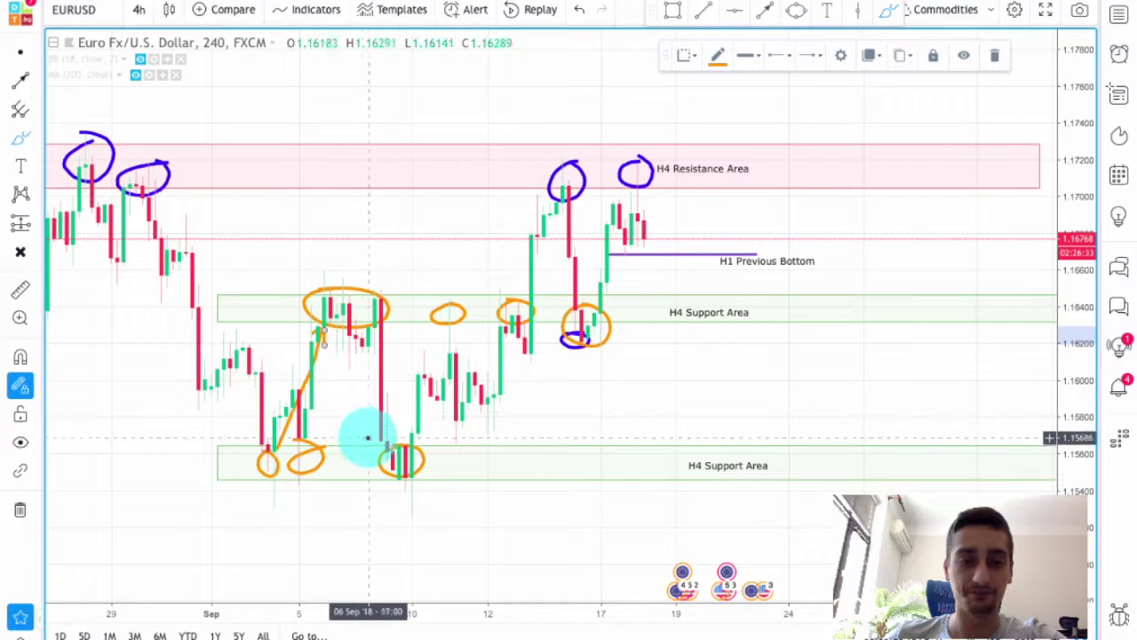
mouse_move(405, 455)
mouse_down()
mouse_move(495, 344)
mouse_move(560, 207)
mouse_up()
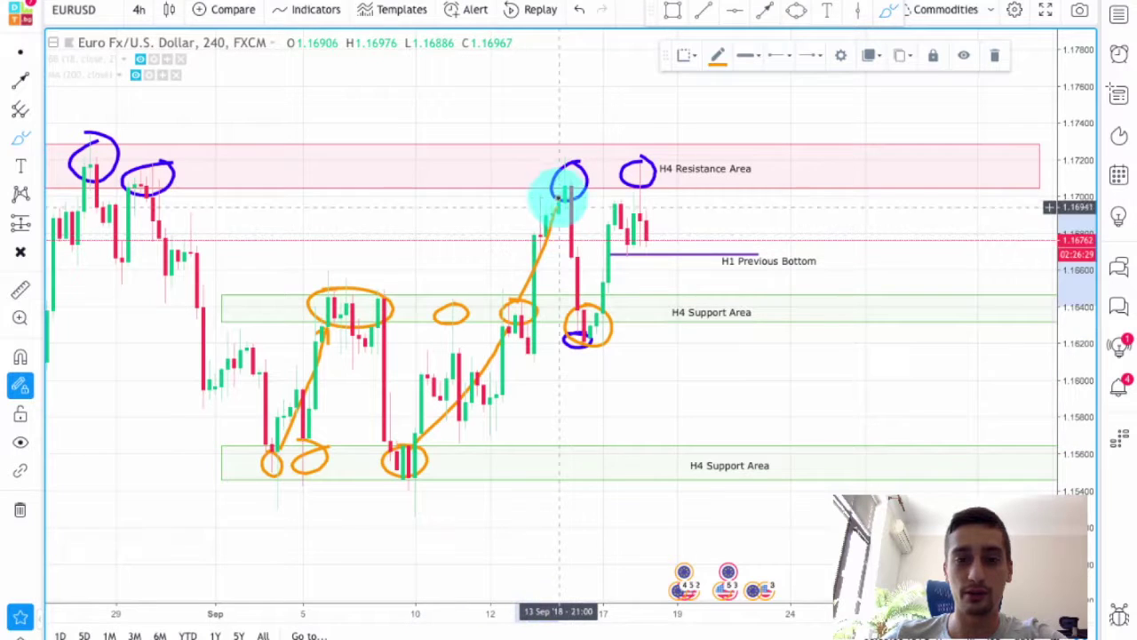
click(718, 150)
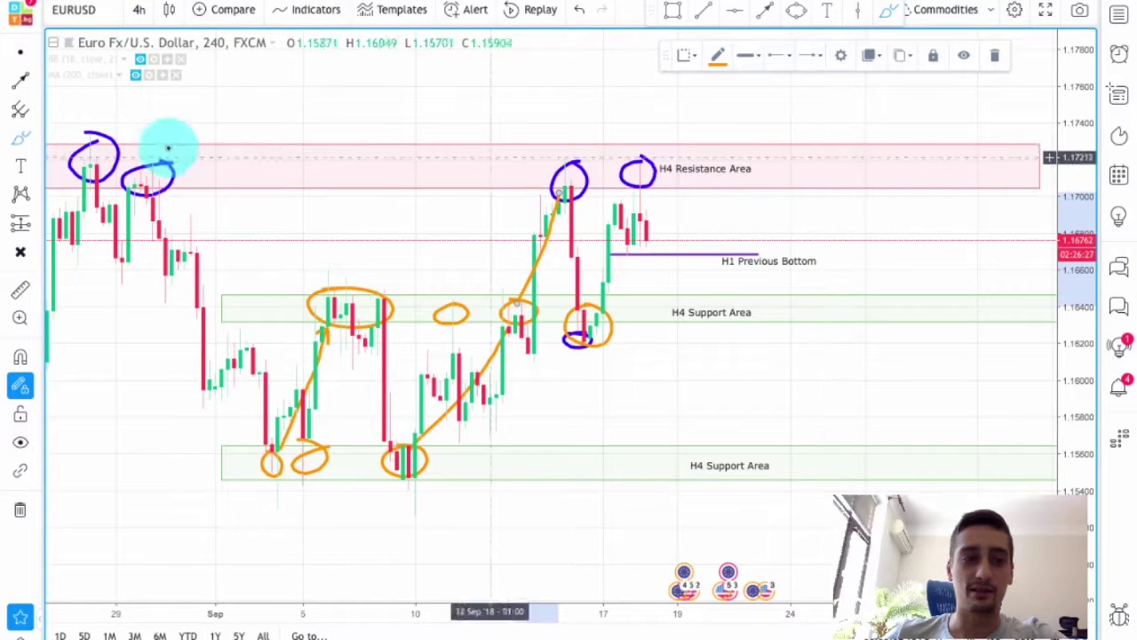
Step: Switch the EURUSD chart to the 1-hour timeframe
scroll(730, 394, up, 2)
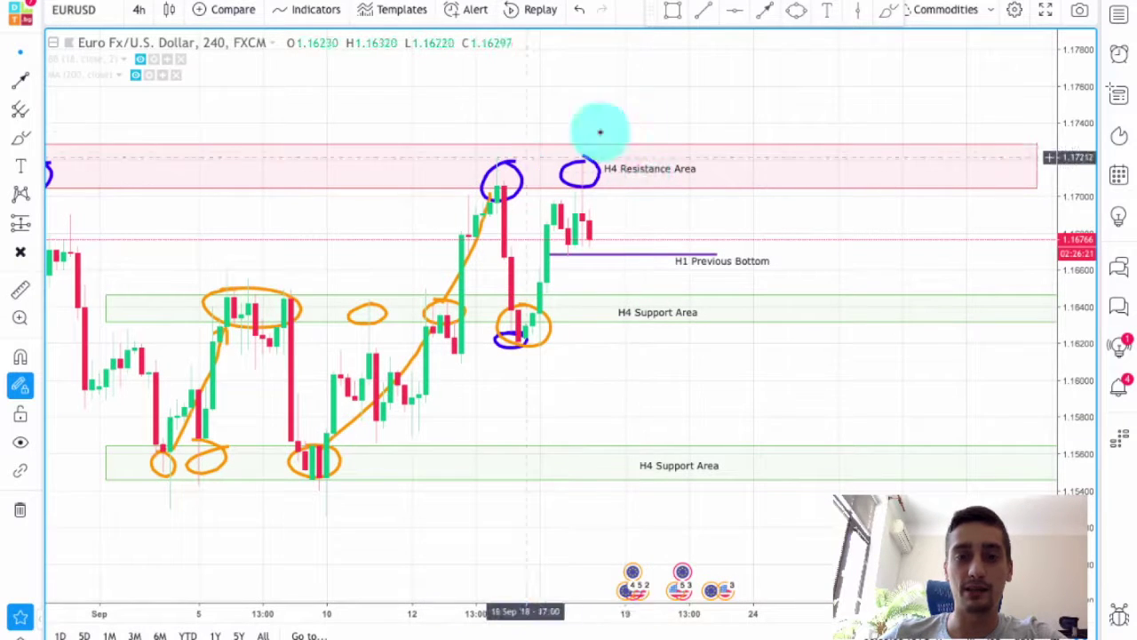
scroll(702, 203, down, 1)
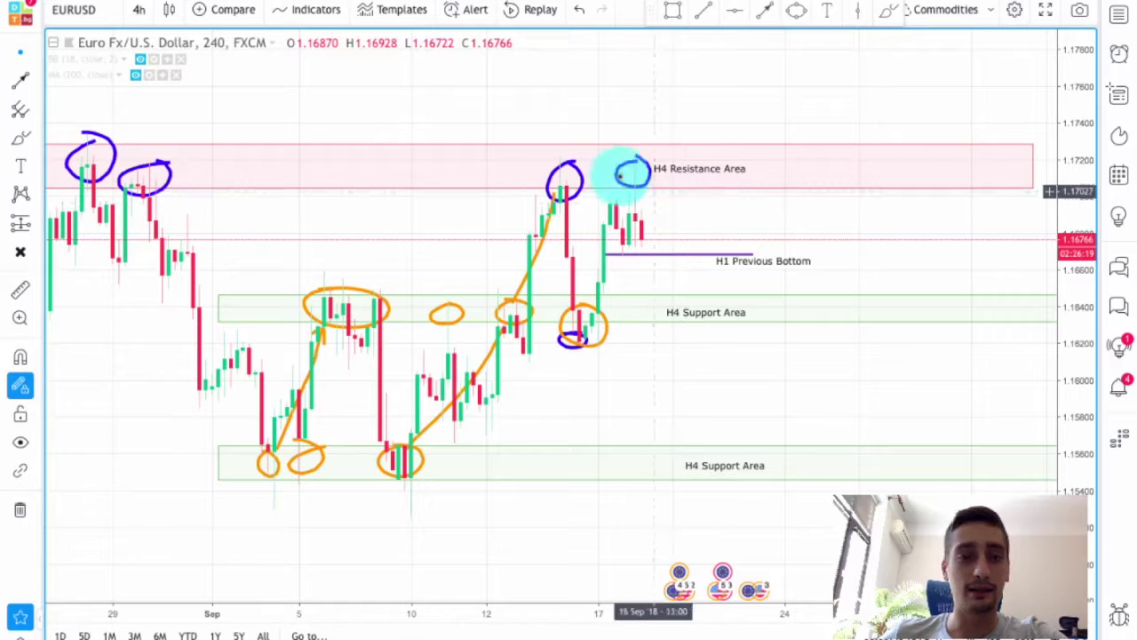
click(139, 10)
click(166, 204)
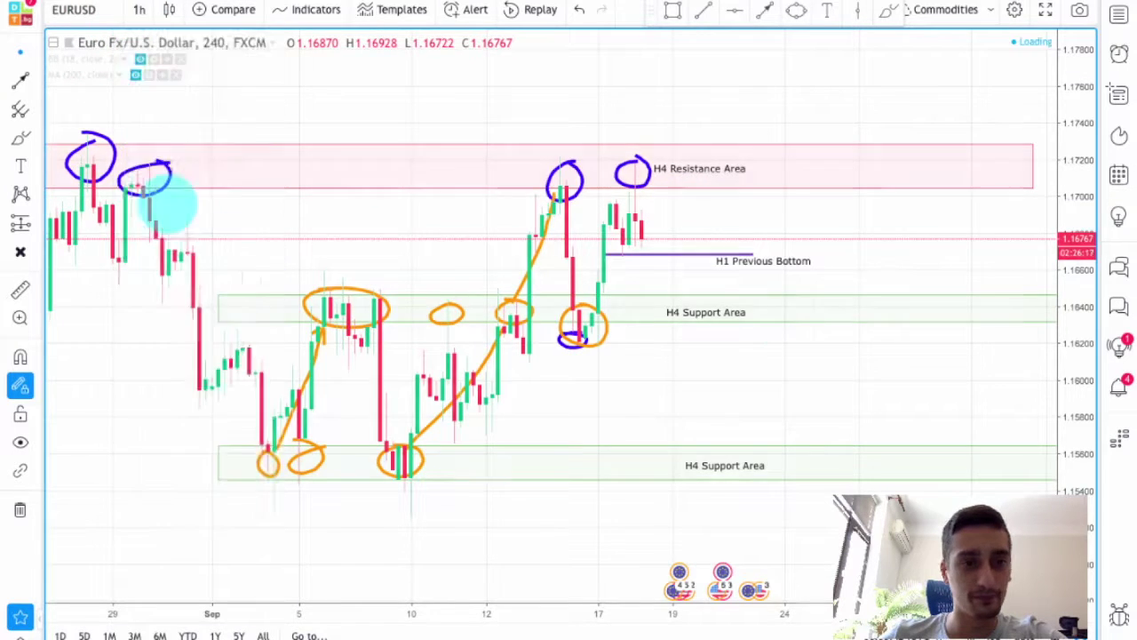
Step: Stretch the price scale and circle the H1 Previous Bottom touch in red
scroll(968, 373, down, 3)
drag(1097, 449, 652, 416)
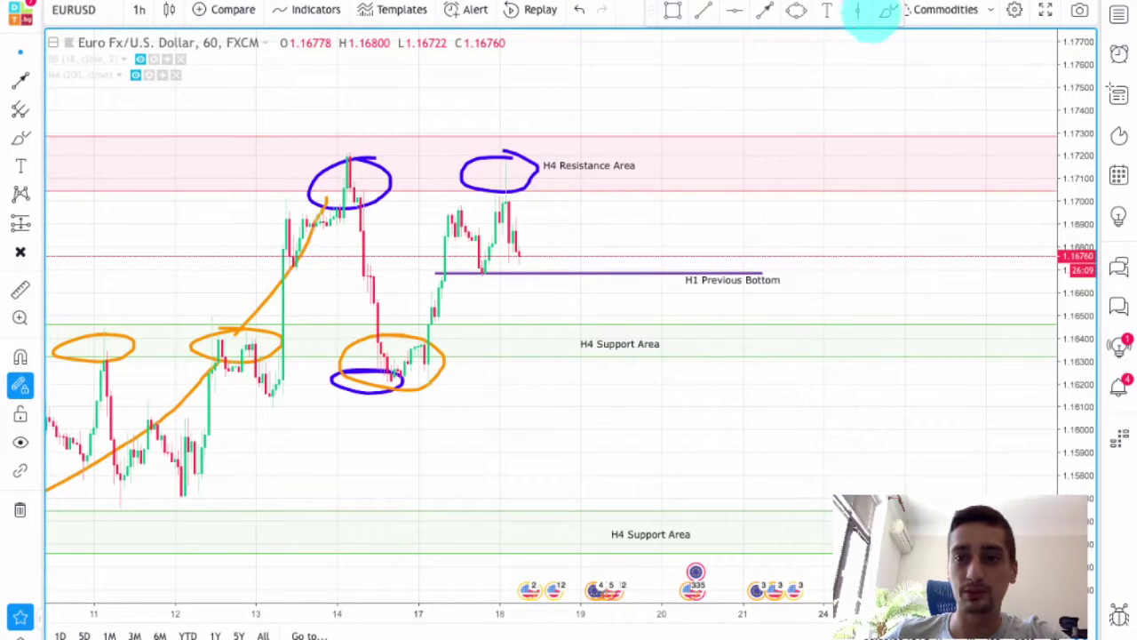
click(889, 10)
click(718, 54)
click(716, 100)
mouse_move(480, 265)
mouse_down()
mouse_move(472, 251)
mouse_move(480, 275)
mouse_move(482, 258)
mouse_up()
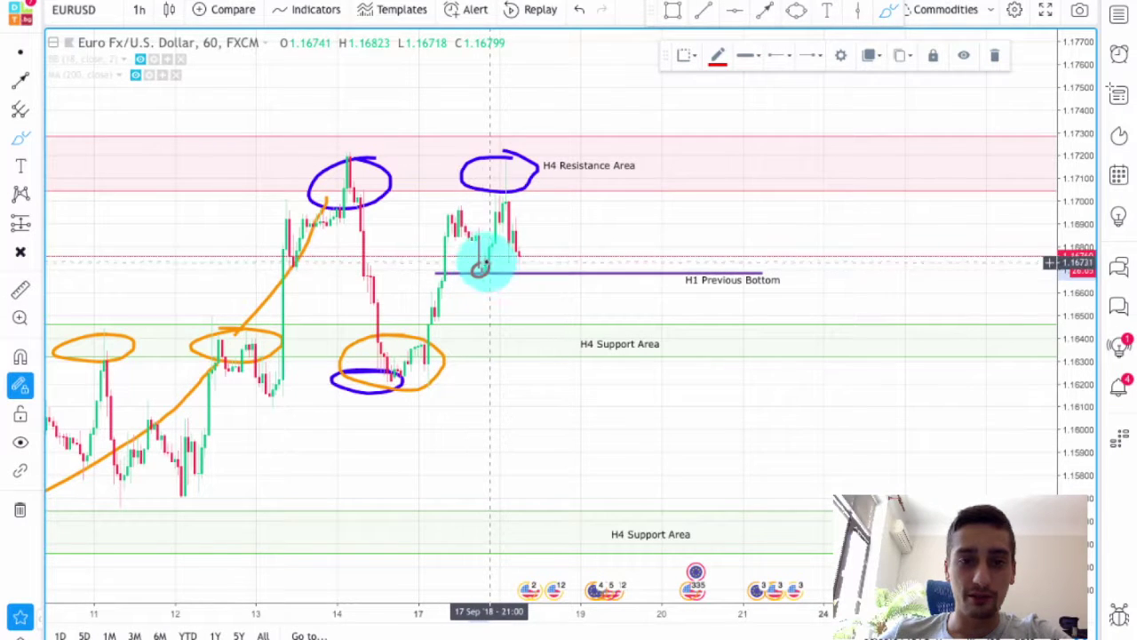
click(23, 53)
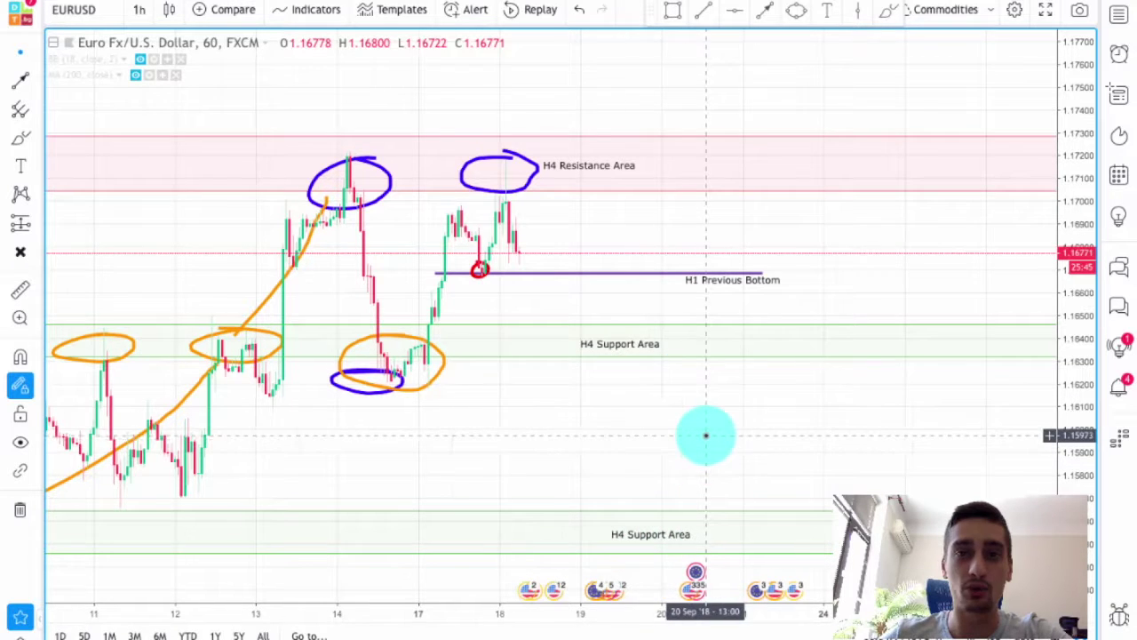
Step: Select the straight-line drawing tool and bring up its colour palette
scroll(706, 435, down, 1)
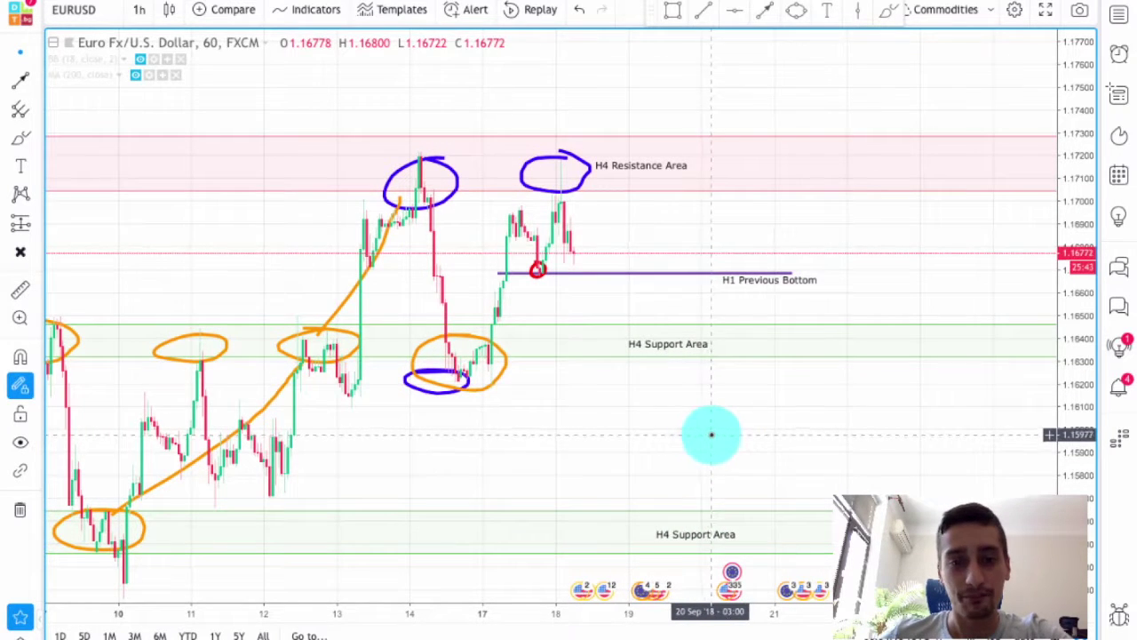
scroll(711, 436, up, 1)
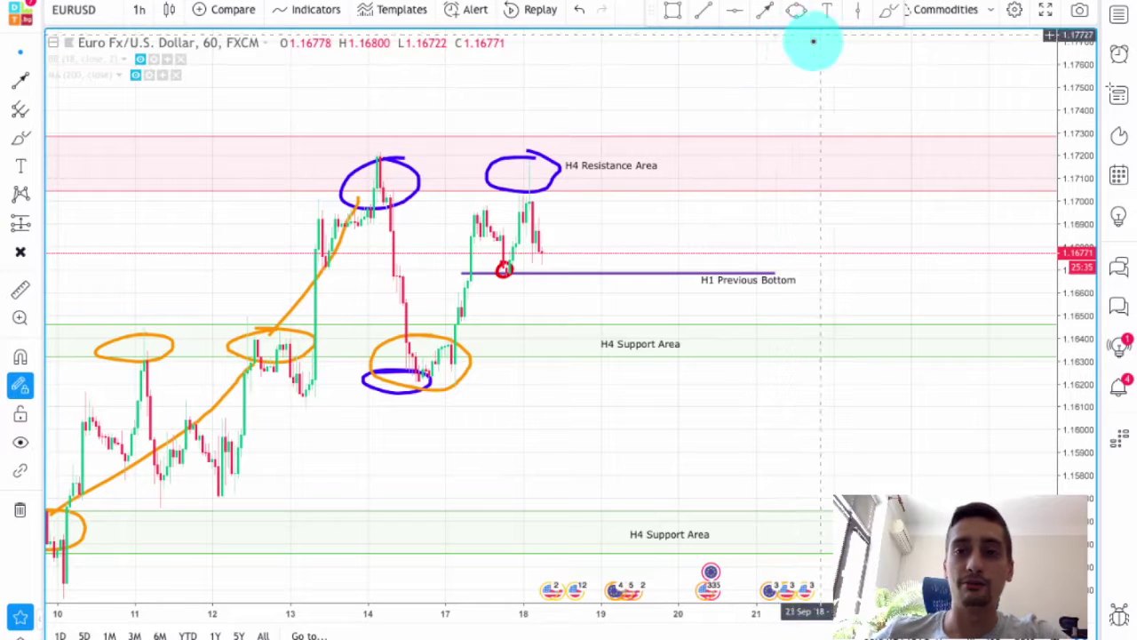
click(767, 10)
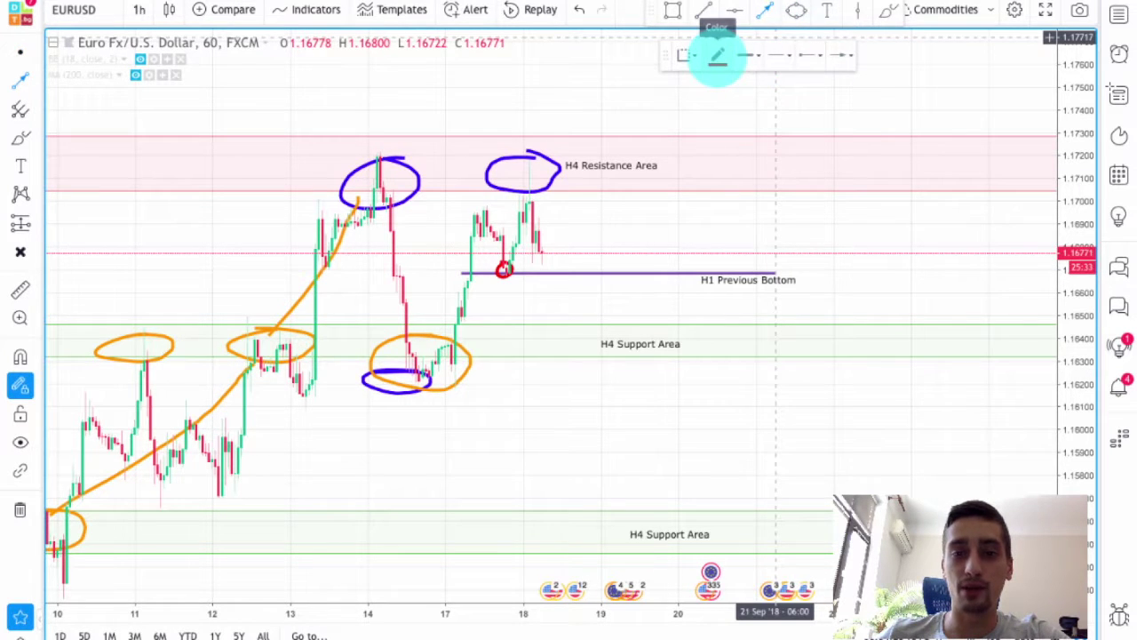
click(718, 55)
Step: Draw a green line from H1 Previous Bottom up to resistance, then a red line down to upper H4 support
click(770, 161)
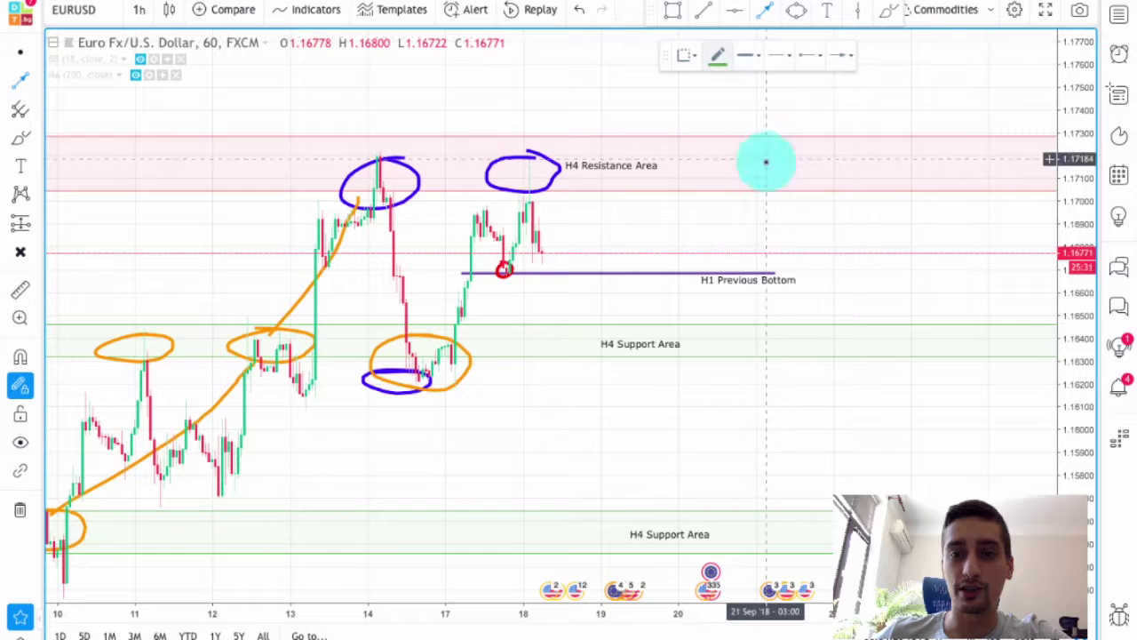
drag(562, 269, 624, 190)
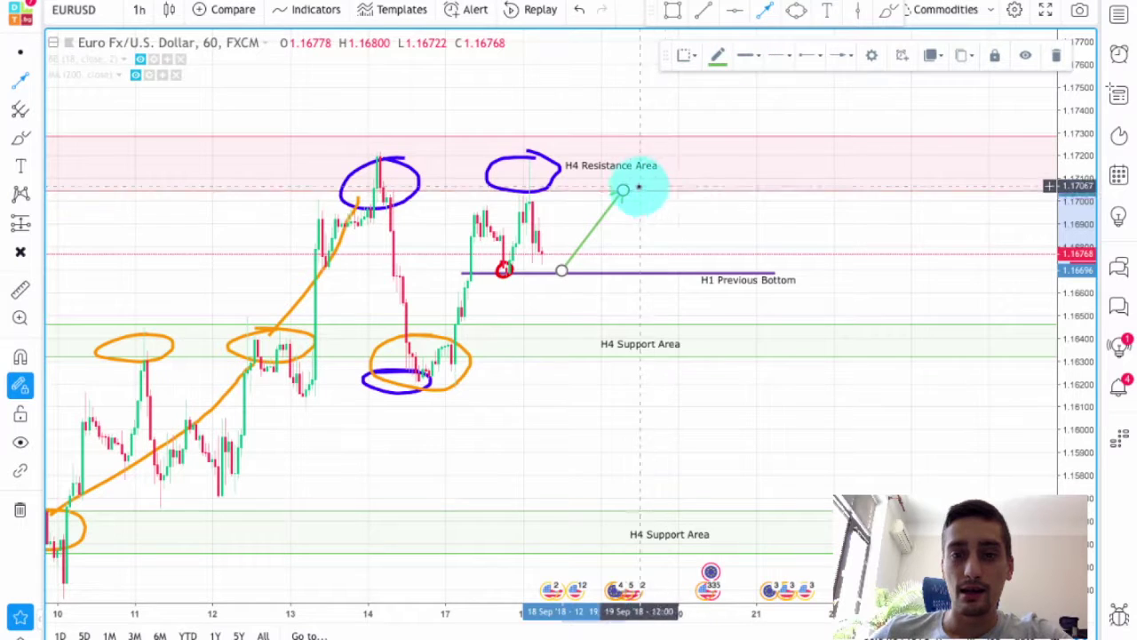
mouse_move(624, 191)
mouse_down()
mouse_move(686, 343)
mouse_move(740, 343)
mouse_up()
click(718, 55)
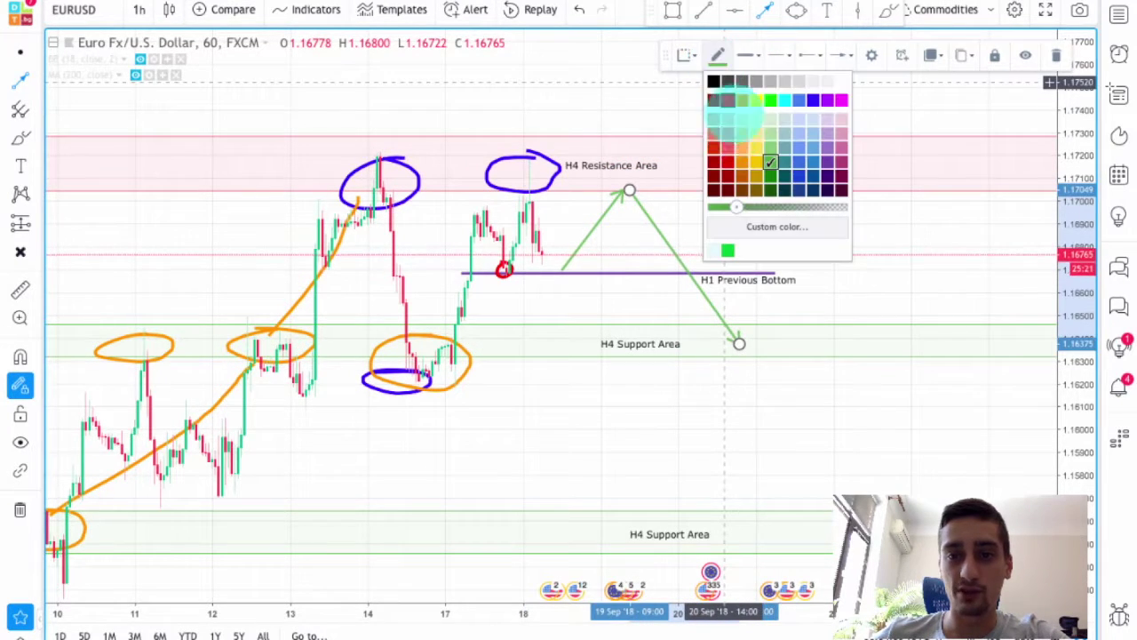
click(727, 160)
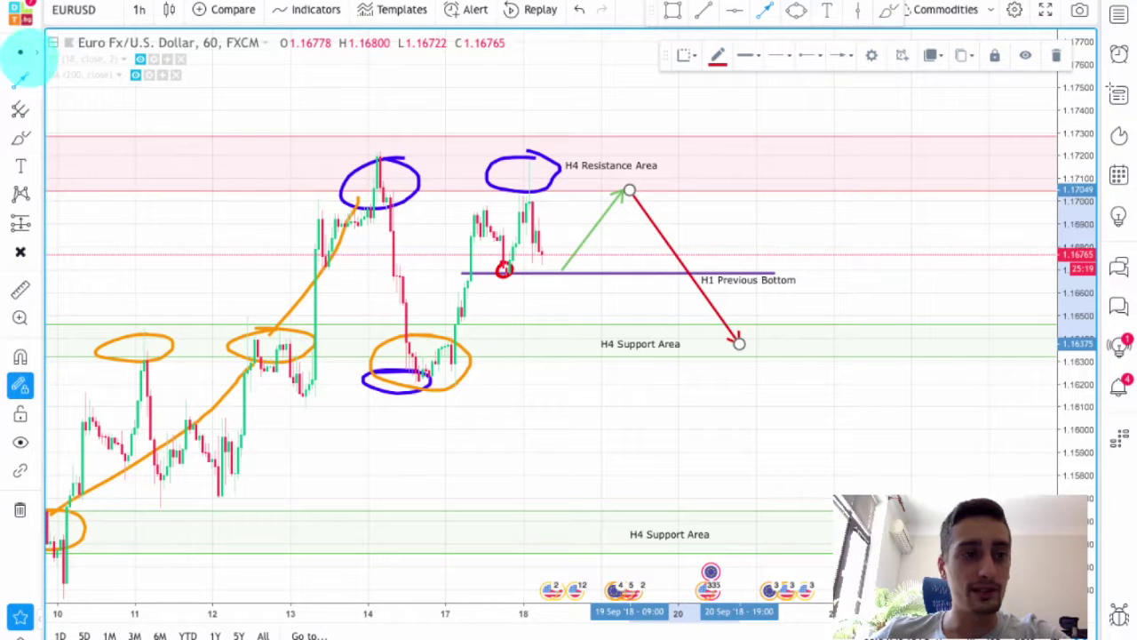
Step: Draw a red arrow from current price down to H4 Support, then a green arrow back up to H1 Previous Bottom
click(777, 18)
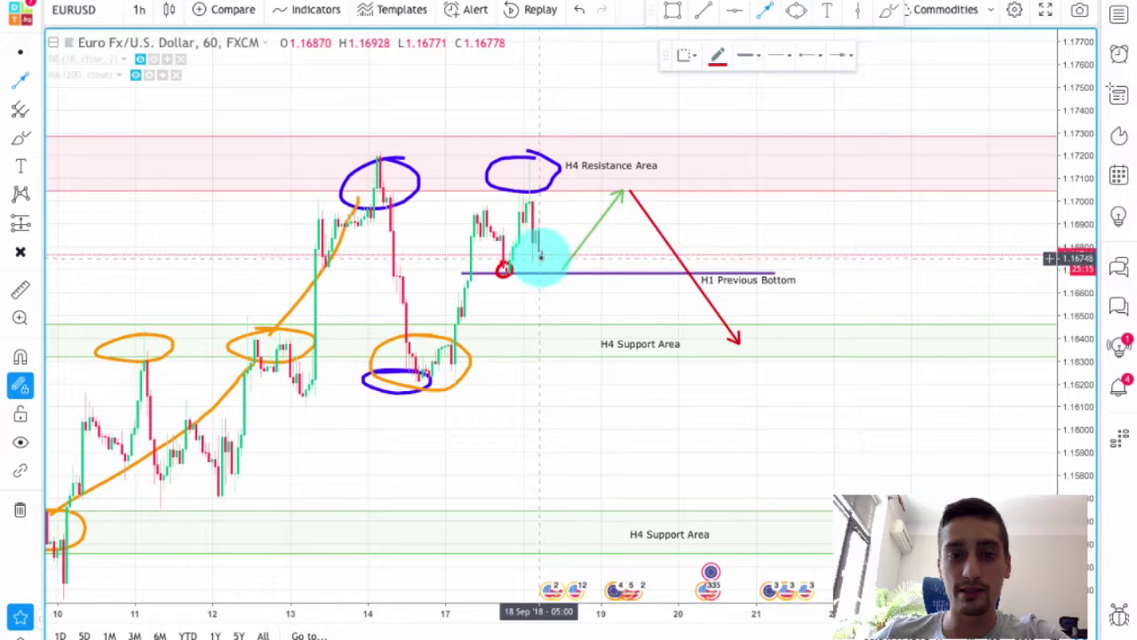
drag(538, 257, 601, 343)
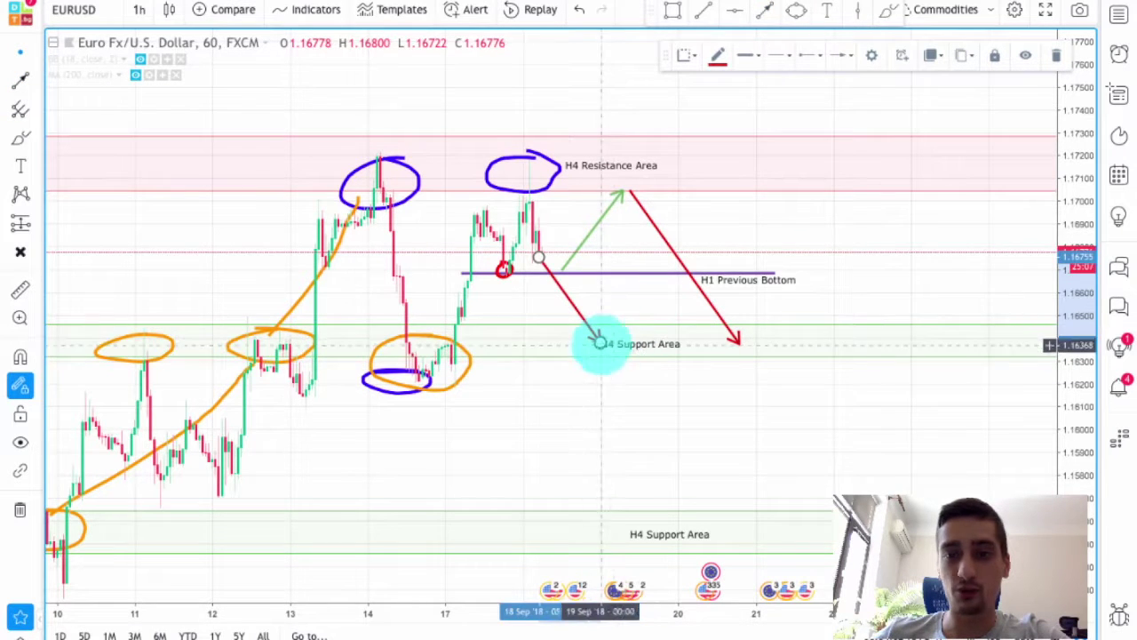
click(764, 9)
click(600, 340)
drag(602, 337, 658, 276)
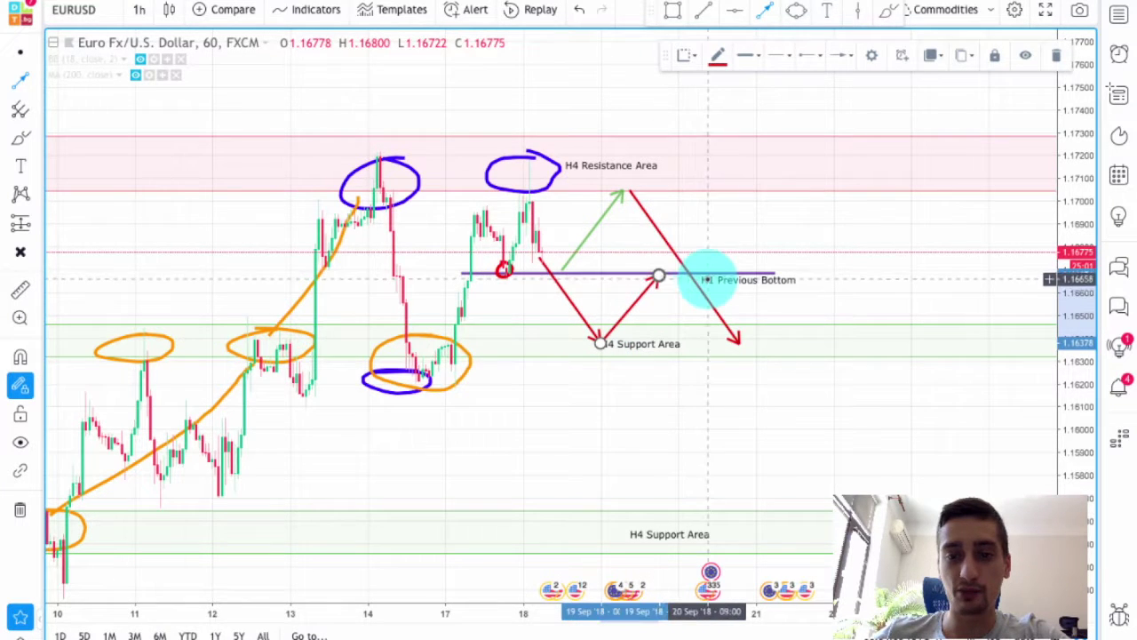
click(718, 55)
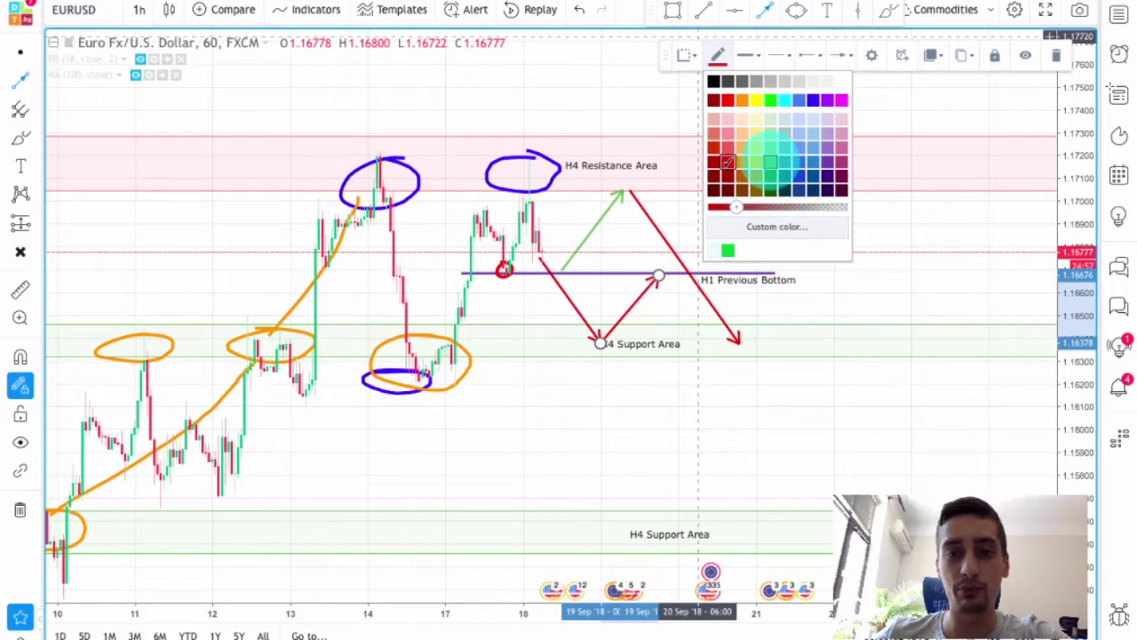
click(771, 161)
Step: Draw a long red arrow from Previous Bottom down to 1.1605 and adjust its end point
drag(659, 276, 782, 417)
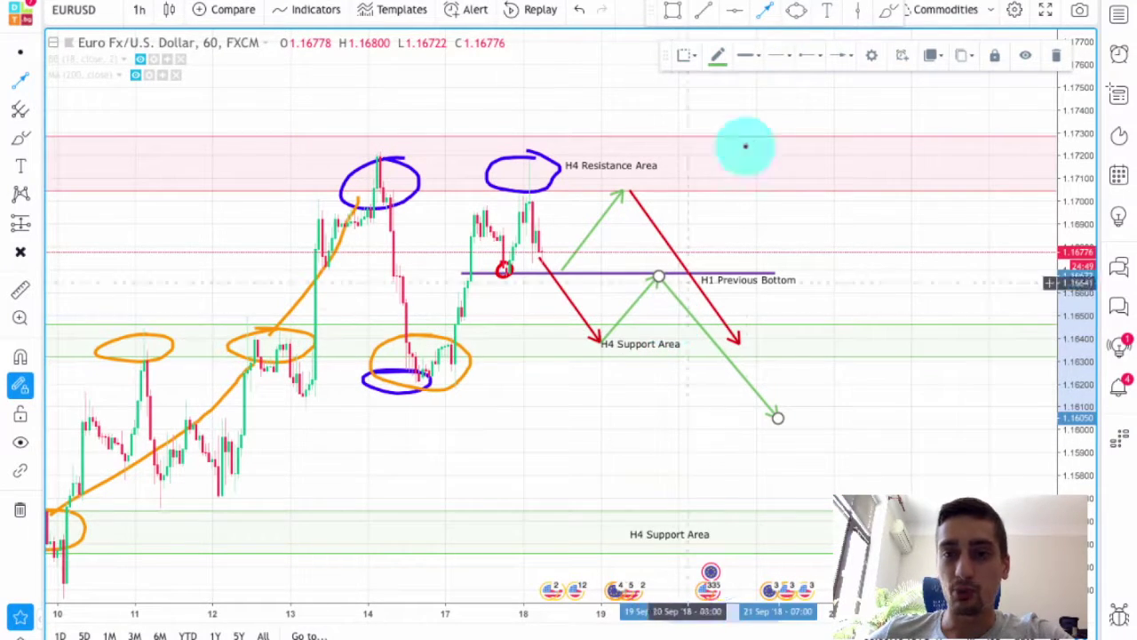
click(718, 55)
click(728, 100)
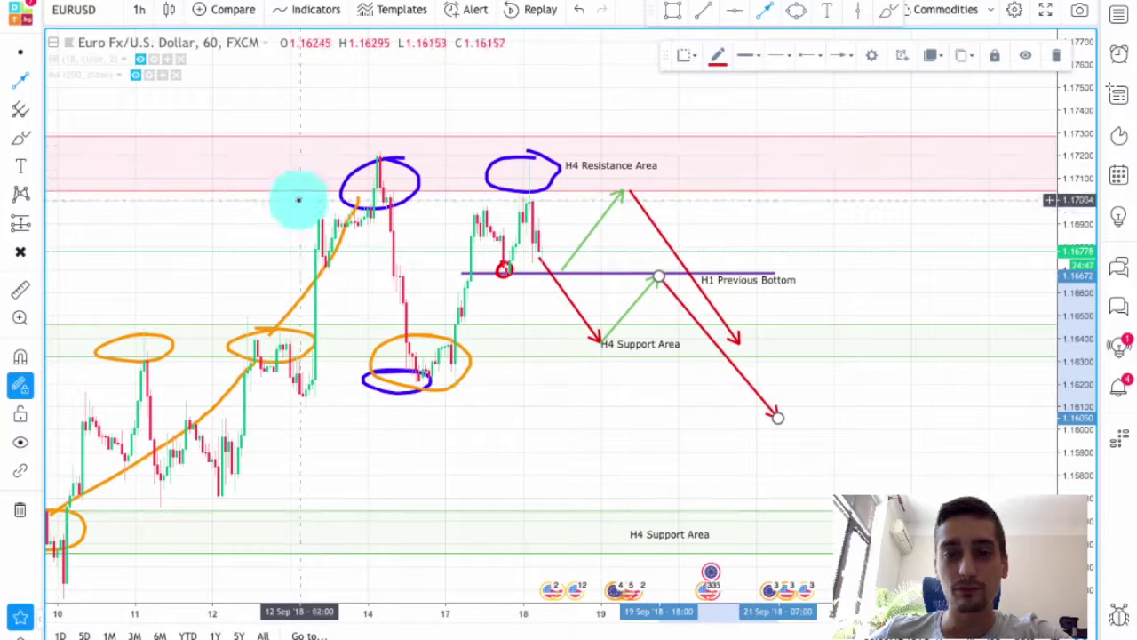
click(825, 275)
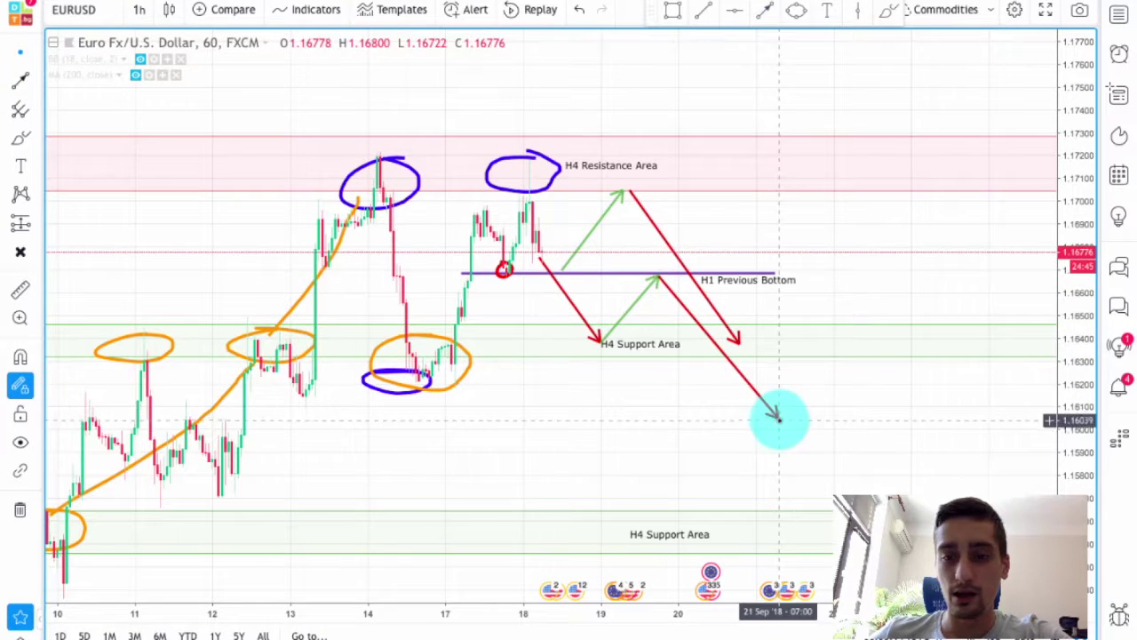
mouse_move(777, 417)
mouse_down()
mouse_move(754, 411)
mouse_move(769, 406)
mouse_move(774, 415)
mouse_move(755, 414)
mouse_up()
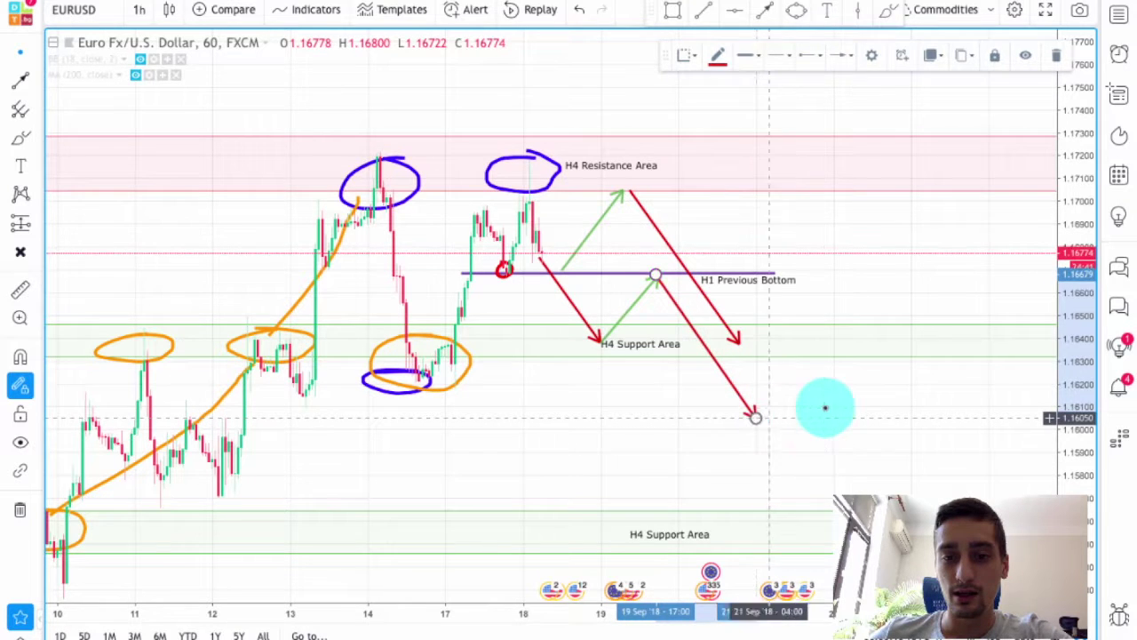
click(822, 391)
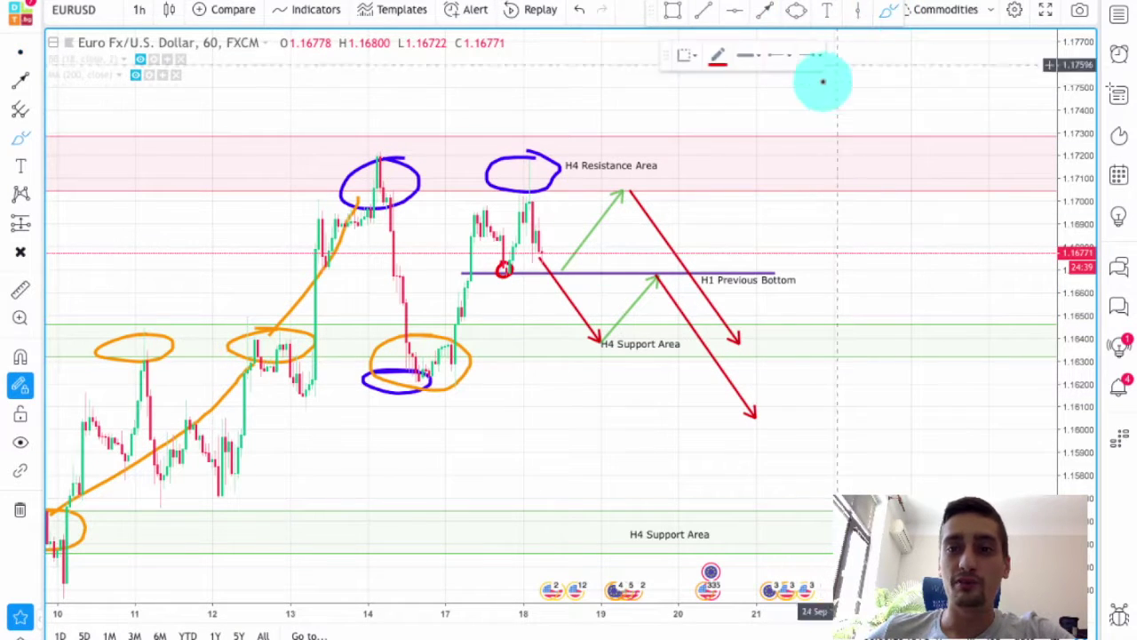
click(718, 55)
click(818, 92)
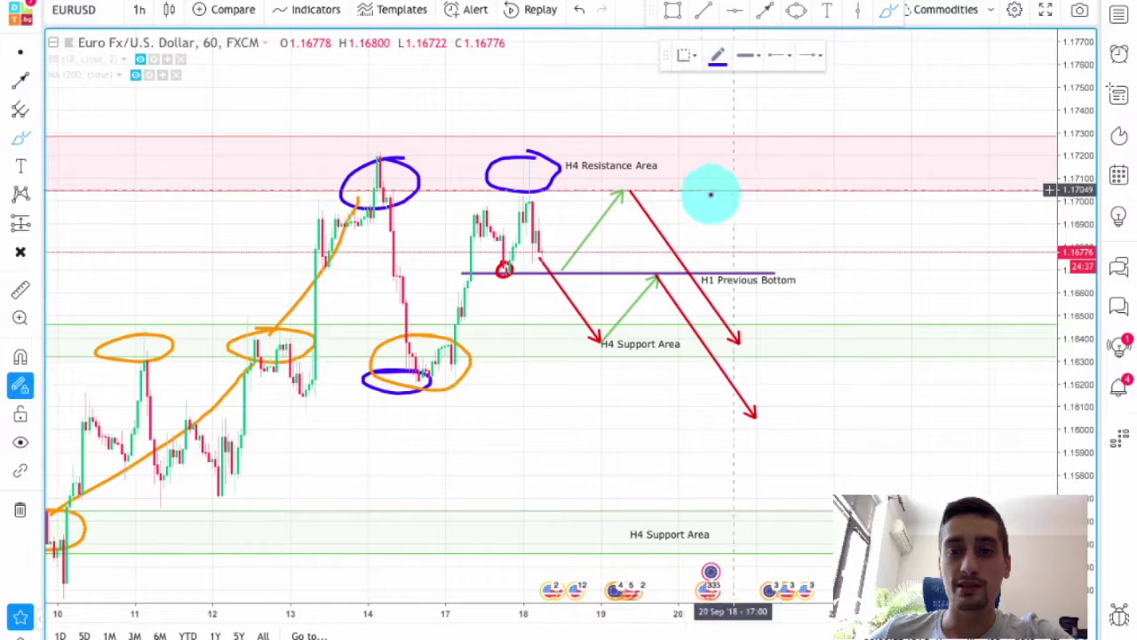
Step: Circle the green arrow tips at the H4 Resistance Area and on H1 Previous Bottom in blue
mouse_move(640, 180)
mouse_down()
mouse_move(610, 176)
mouse_move(610, 198)
mouse_move(648, 192)
mouse_move(625, 185)
mouse_up()
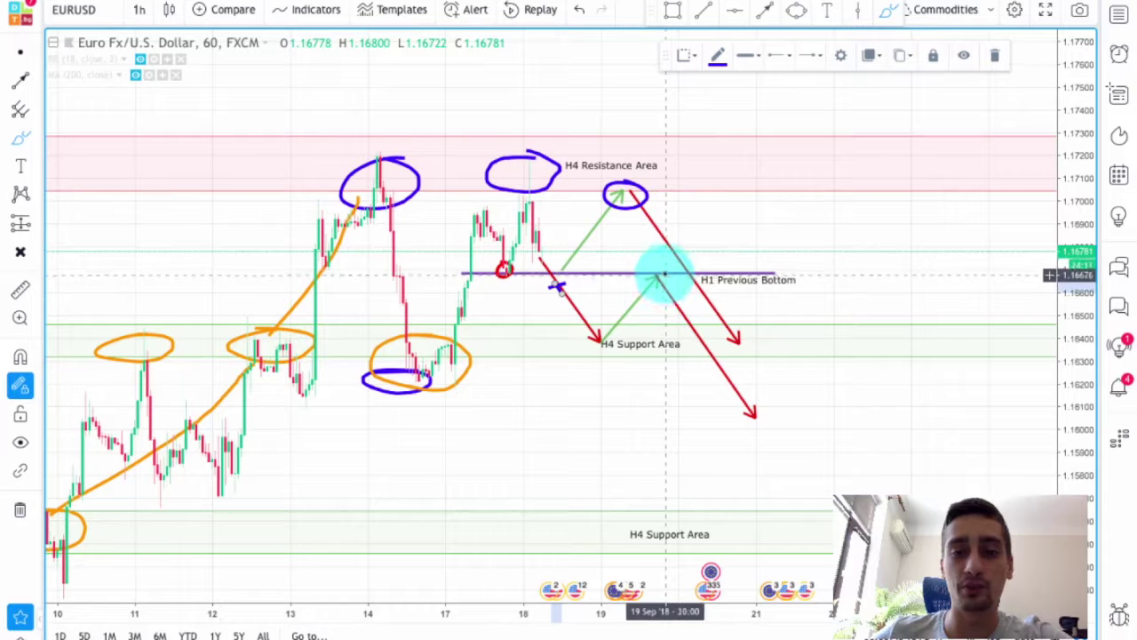
mouse_move(635, 277)
mouse_down()
mouse_move(635, 292)
mouse_move(669, 277)
mouse_move(636, 275)
mouse_up()
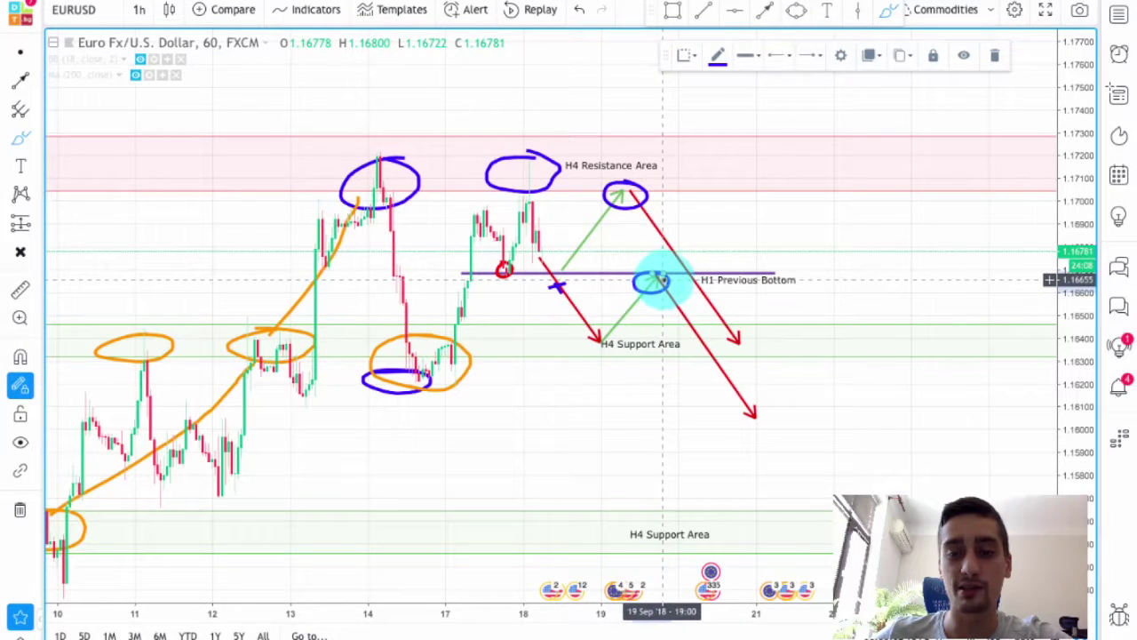
click(19, 51)
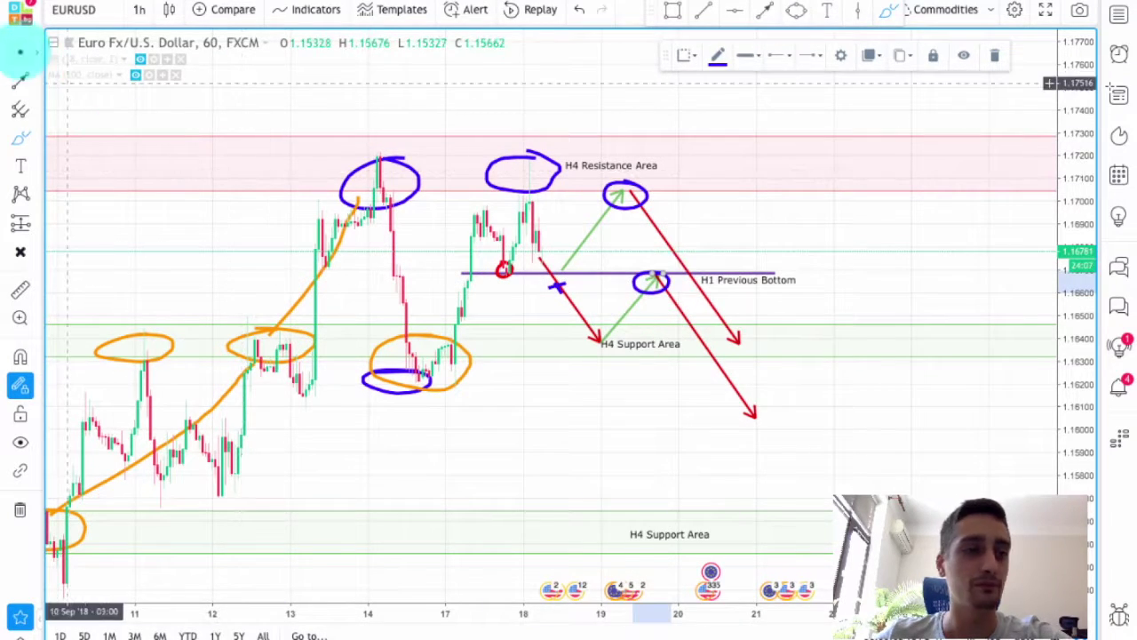
click(825, 225)
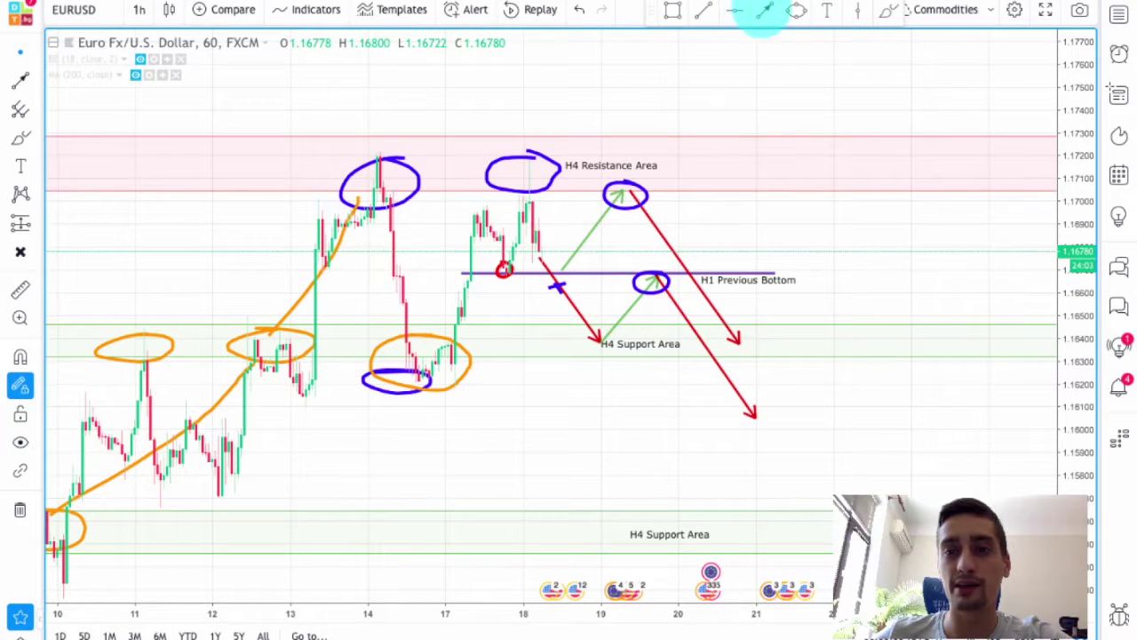
Step: Draw a green rise from the 1.1605 low up to upper H4 Support and circle its tip in blue
click(762, 11)
click(718, 55)
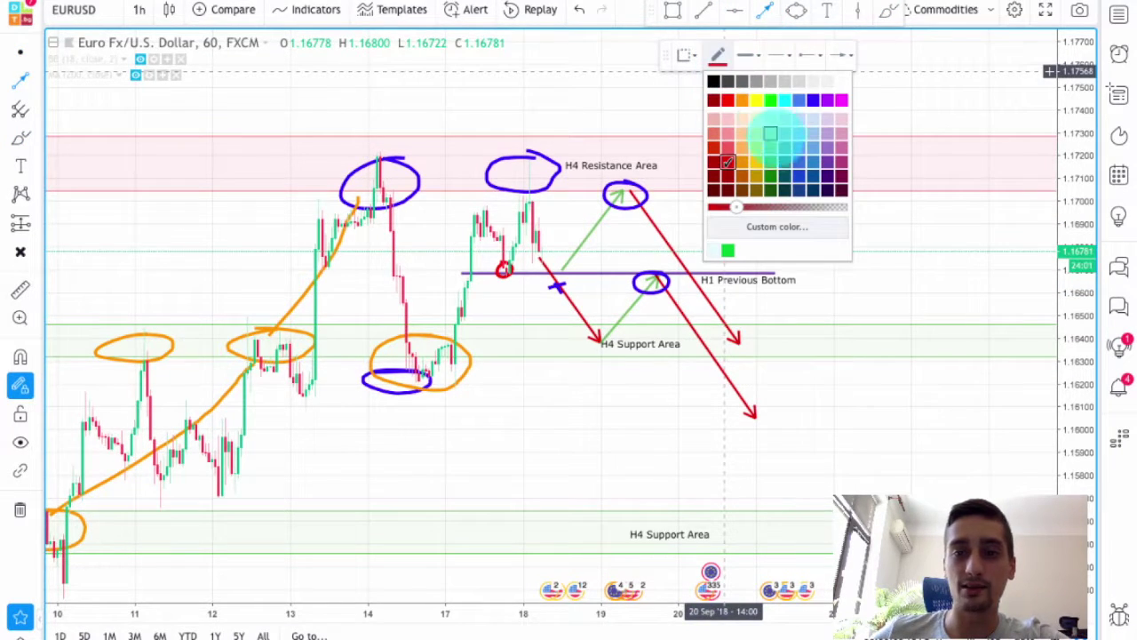
click(769, 162)
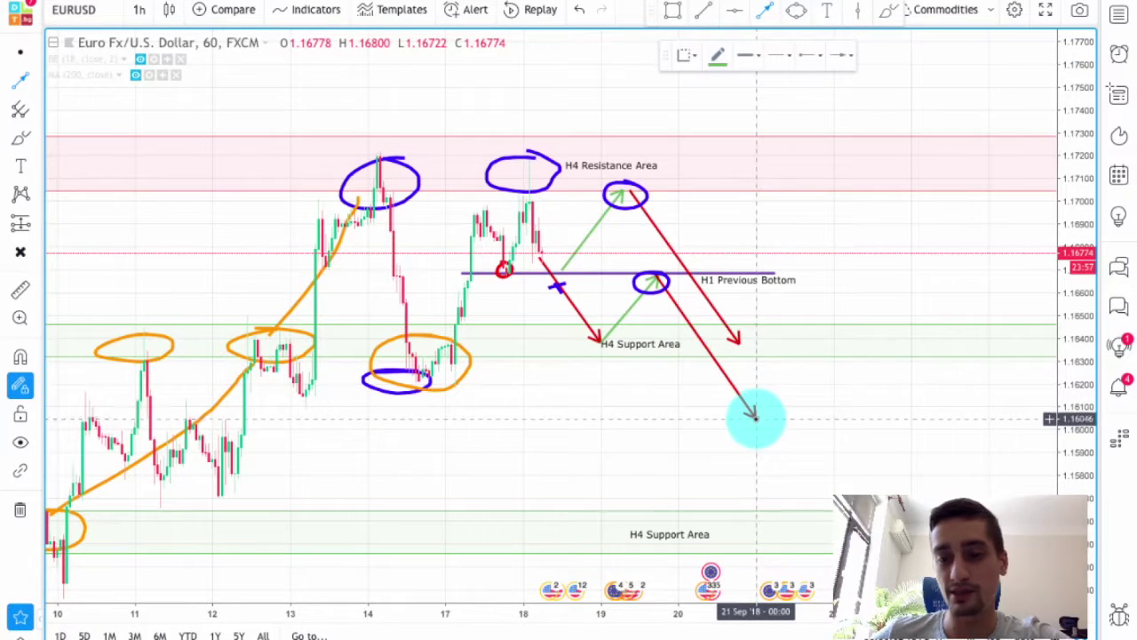
drag(756, 416, 804, 355)
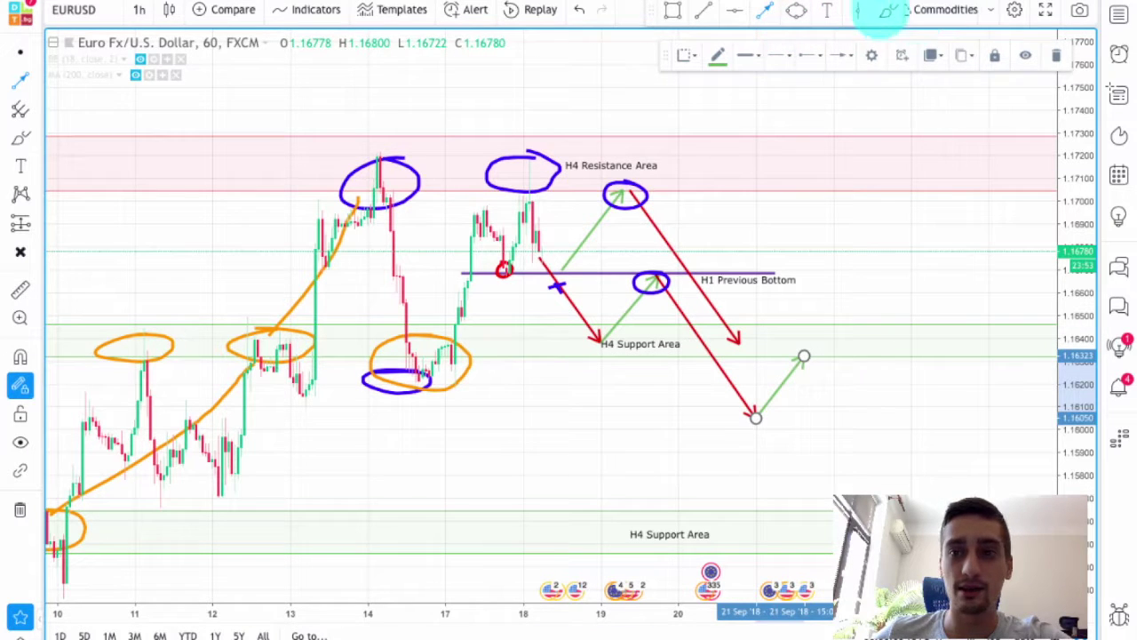
click(889, 9)
mouse_move(814, 346)
mouse_down()
mouse_move(789, 348)
mouse_move(807, 361)
mouse_move(805, 347)
mouse_up()
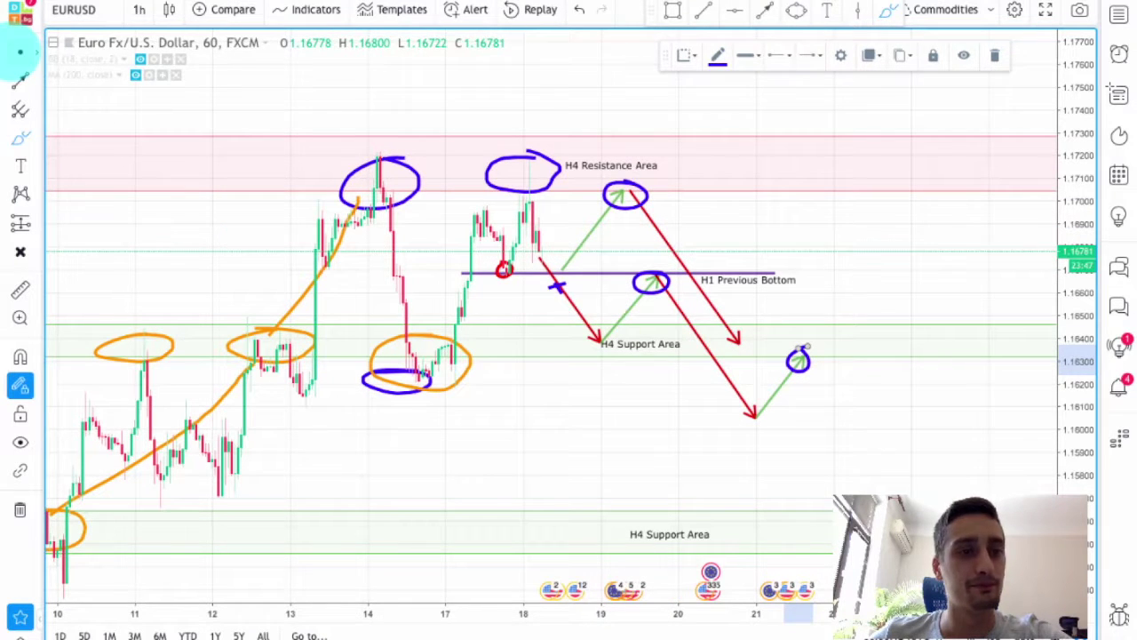
Step: Change the timeframe to 15 minutes and pan the chart to frame the projected paths
click(140, 9)
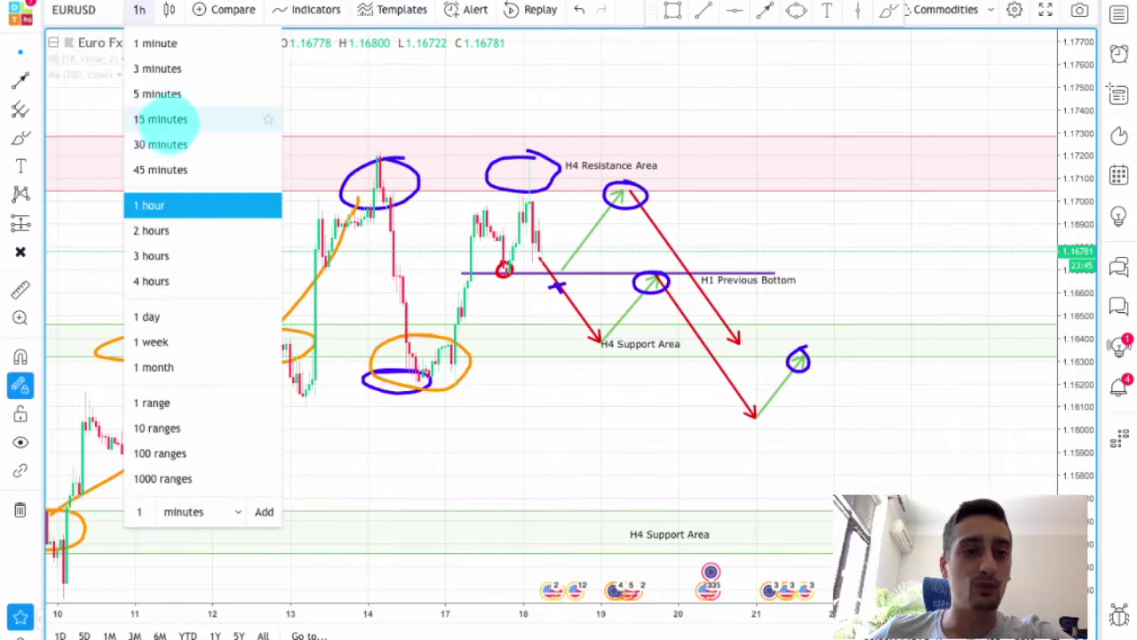
click(161, 119)
scroll(693, 236, down, 5)
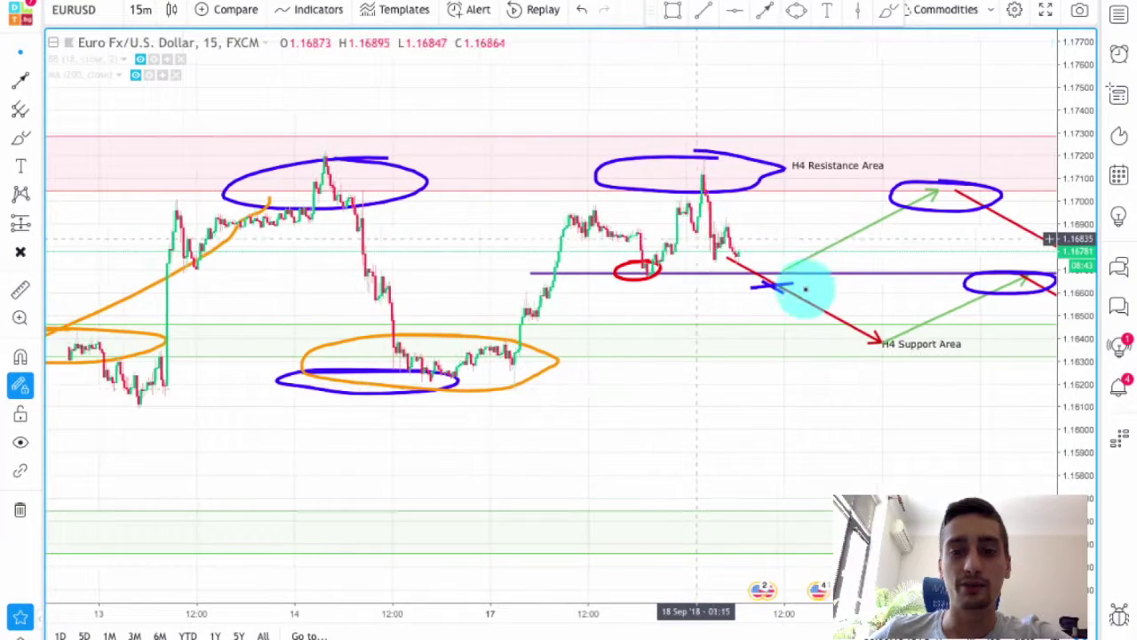
scroll(840, 406, down, 3)
scroll(784, 393, down, 2)
scroll(786, 389, up, 1)
scroll(788, 271, down, 3)
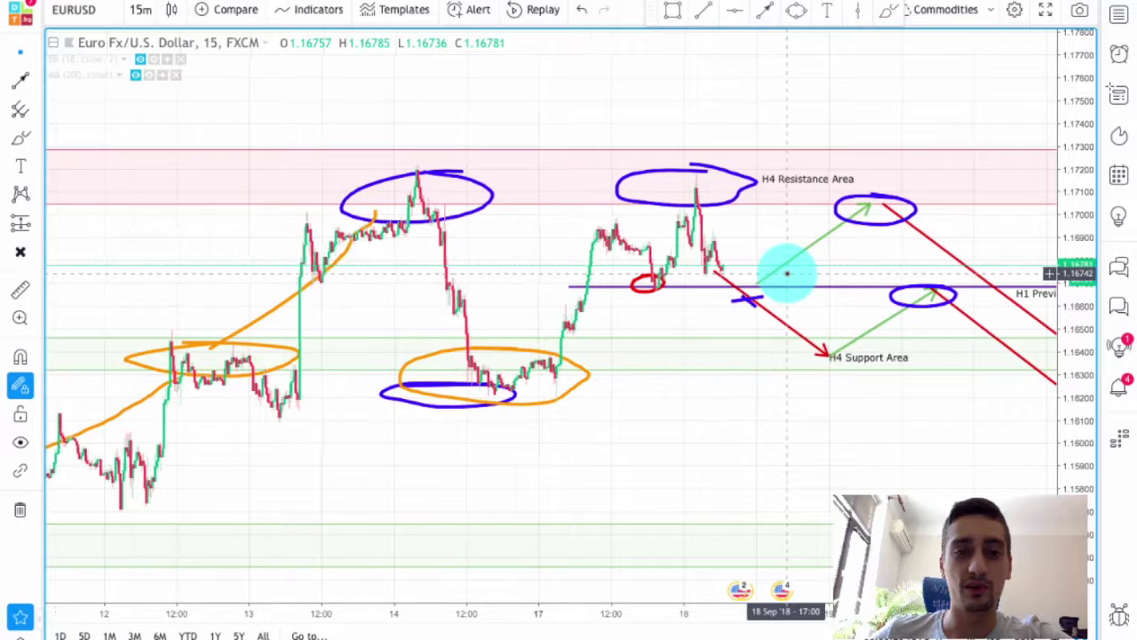
scroll(788, 266, up, 1)
drag(845, 237, 718, 252)
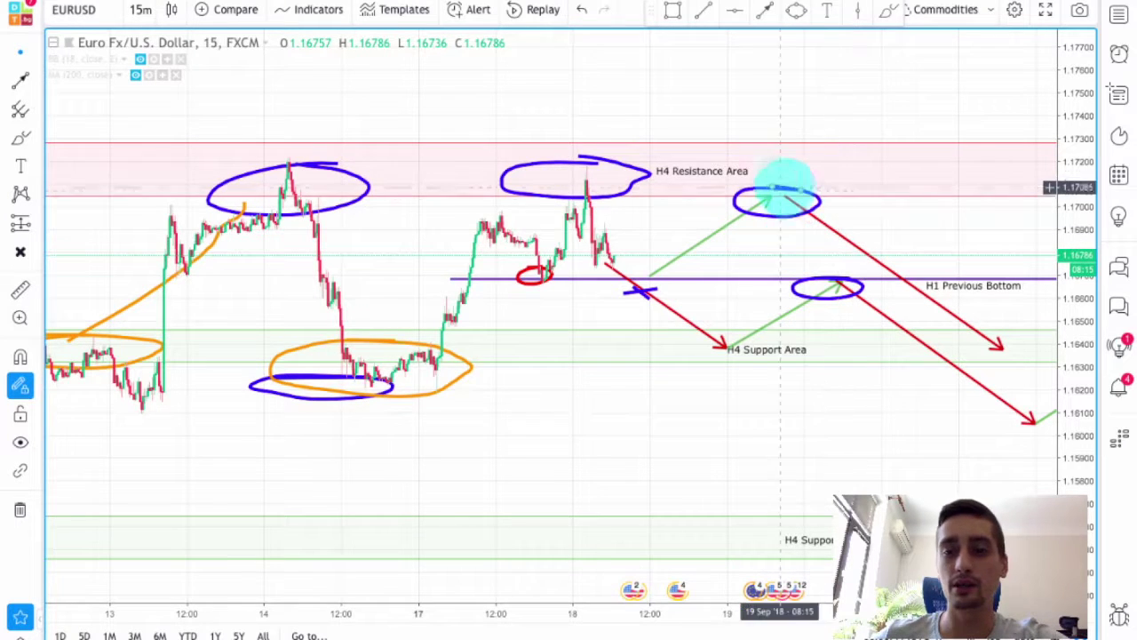
Step: Add short blue brush marks at 1.1730 above resistance and about 1.1678 above H1 Previous Bottom
drag(823, 95, 743, 96)
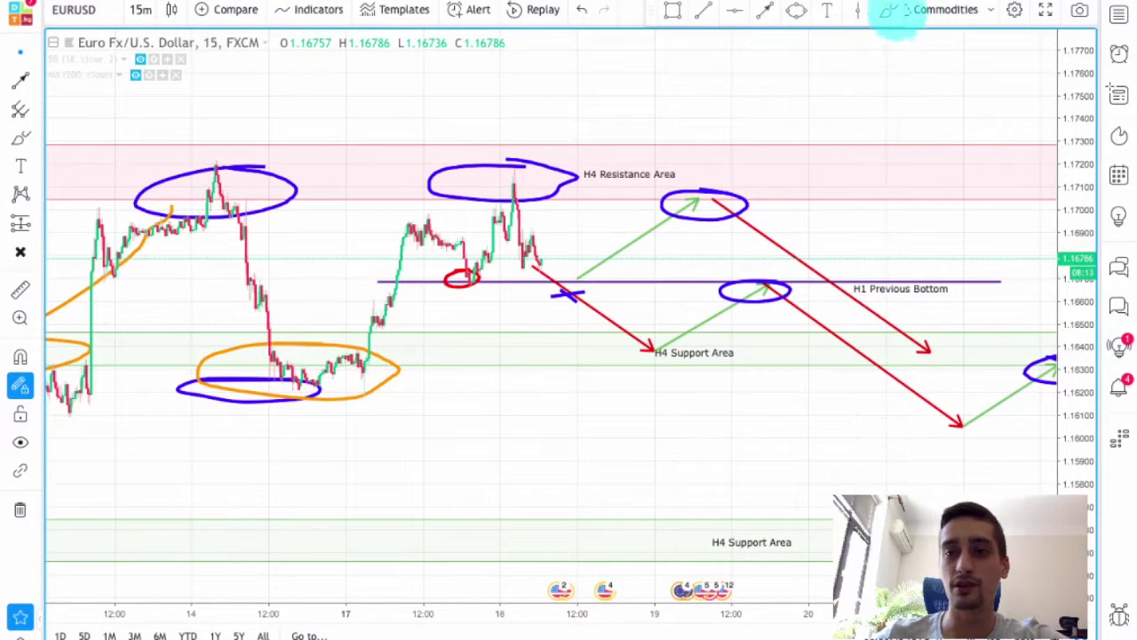
click(890, 11)
drag(686, 141, 735, 143)
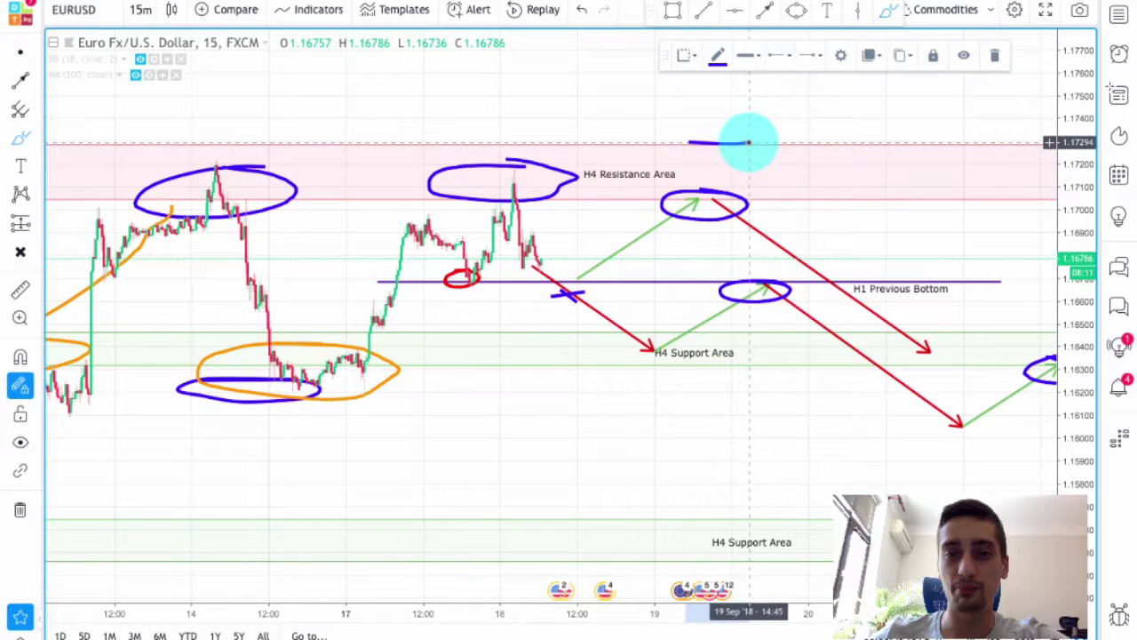
scroll(623, 213, down, 2)
scroll(623, 213, up, 2)
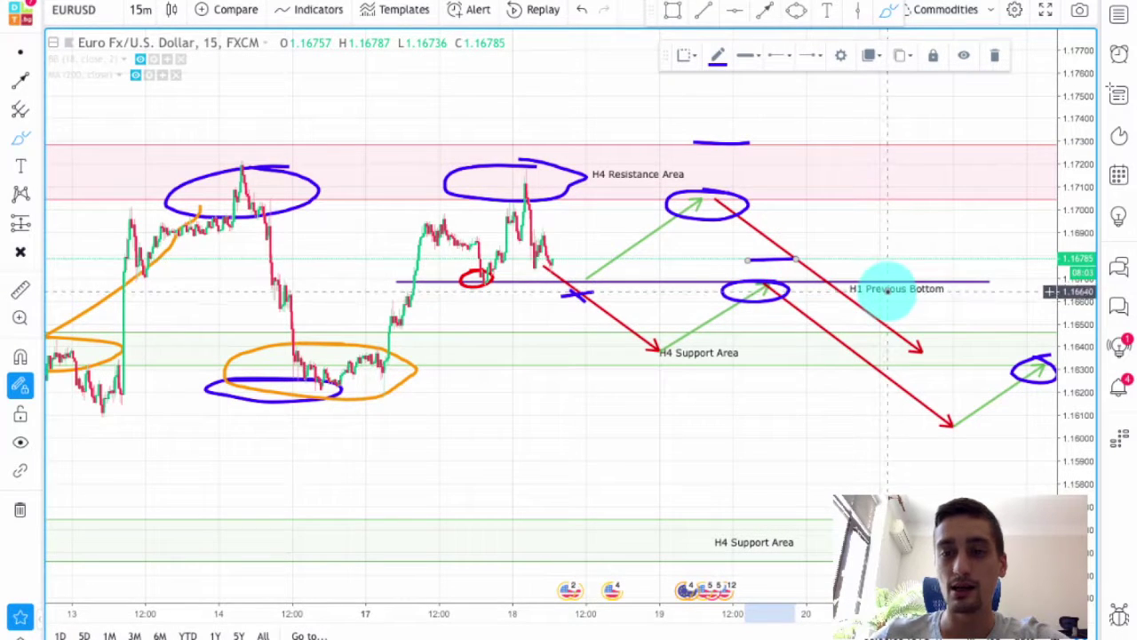
click(20, 49)
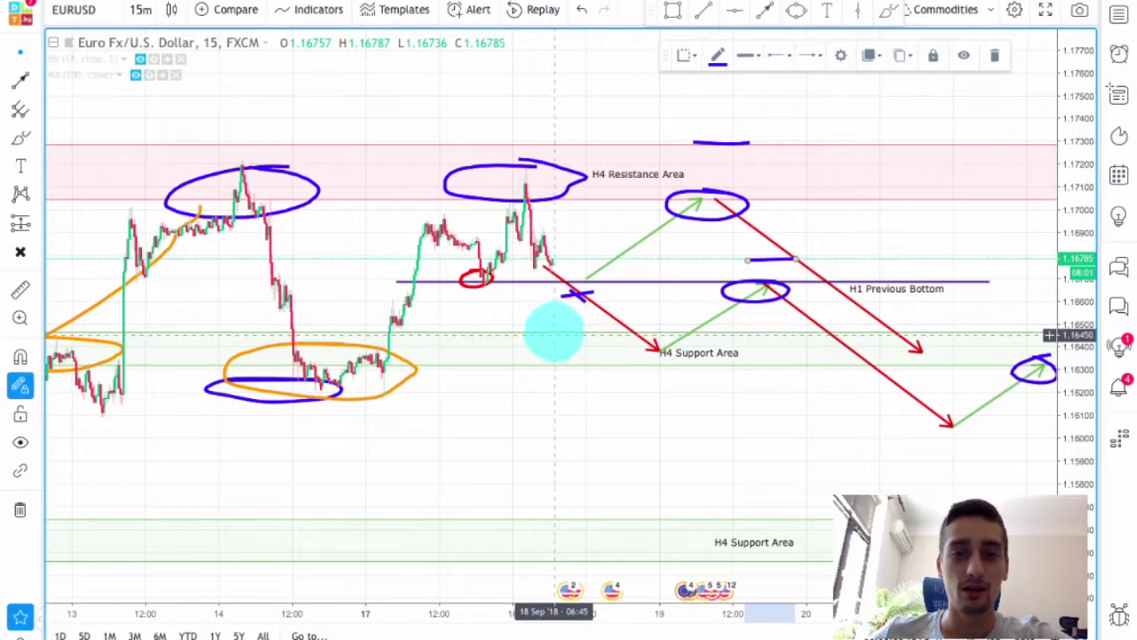
drag(771, 258, 773, 264)
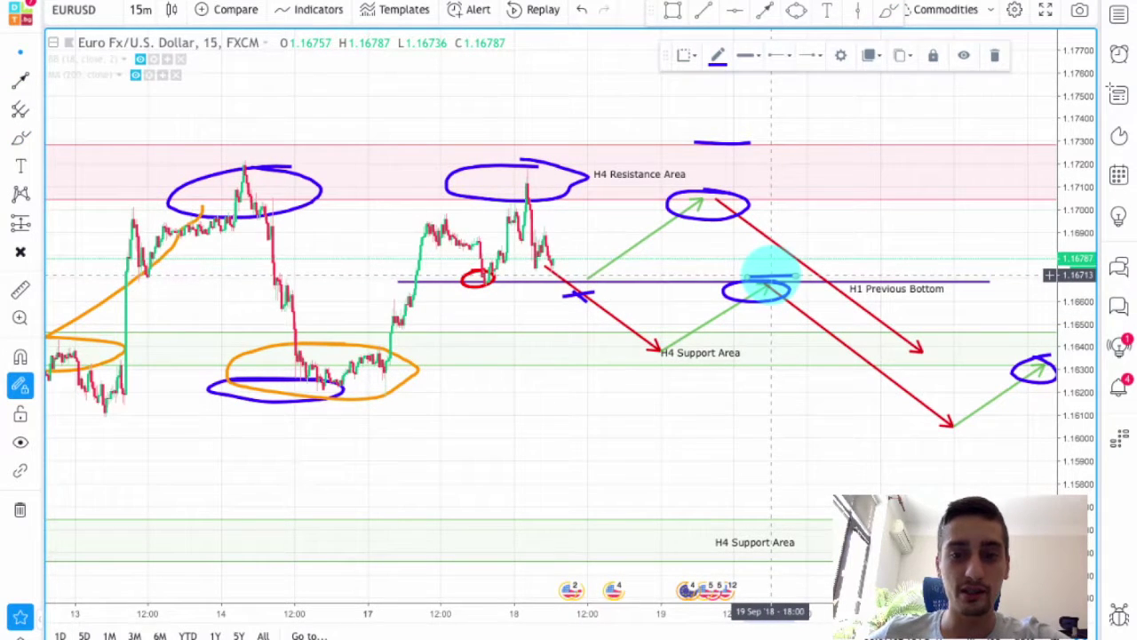